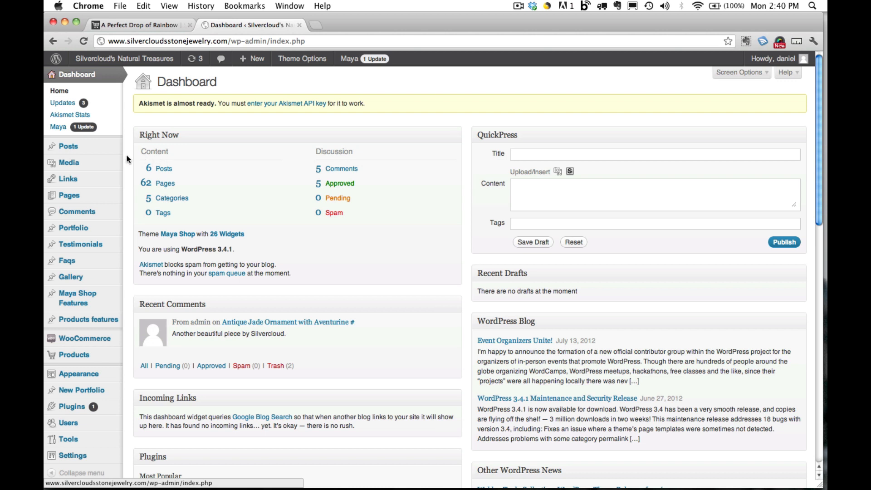
Open the page for uploading new media
{"action": "mouse_move", "coordinate": [109, 167]}
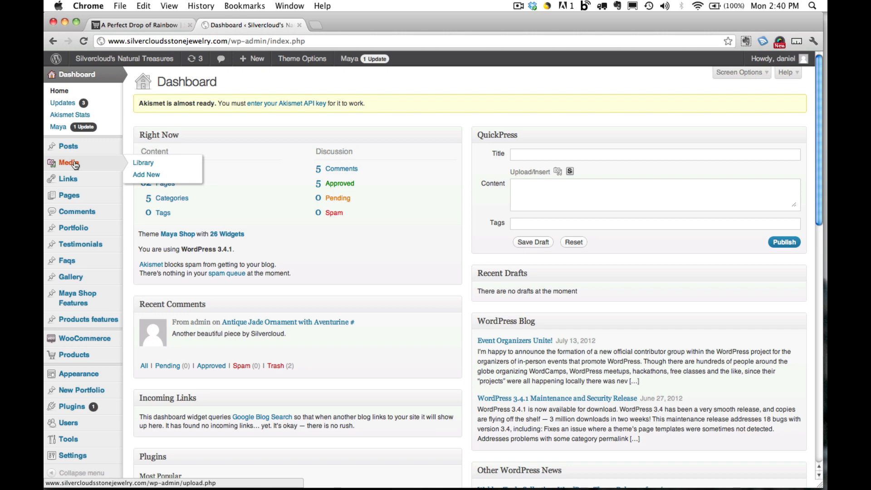
{"action": "left_click", "coordinate": [140, 177]}
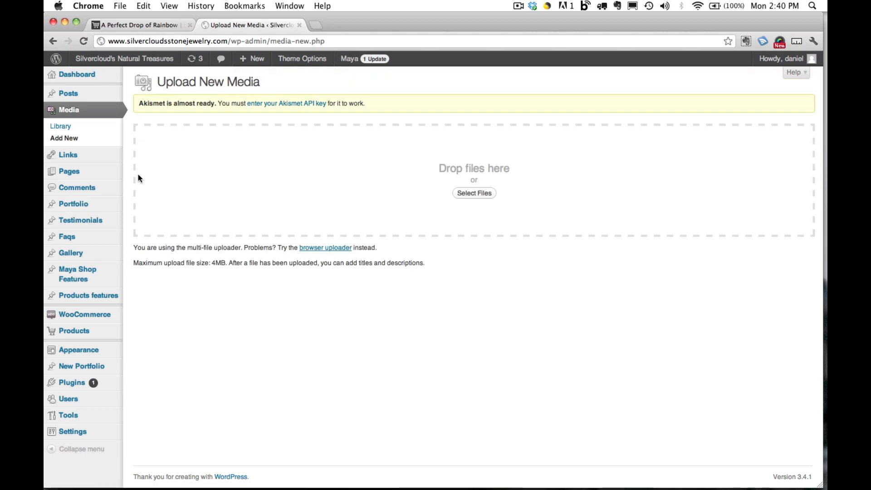
{"action": "mouse_move", "coordinate": [69, 480]}
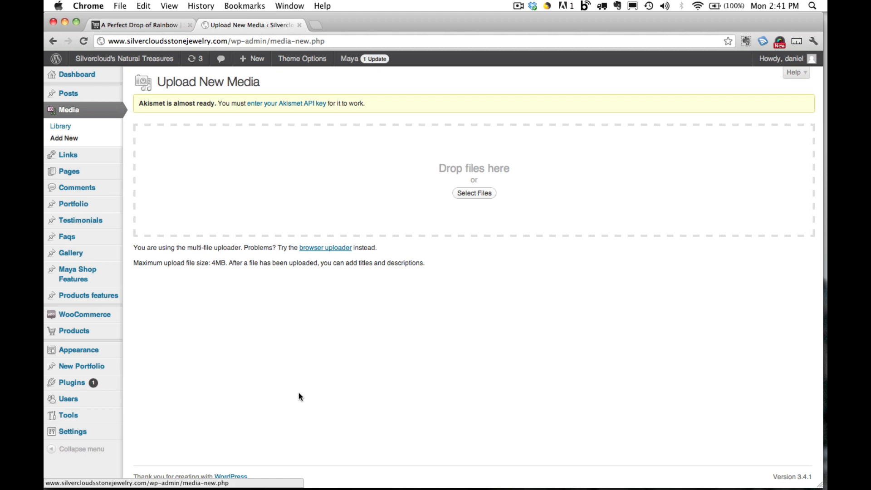
Upload 39-Onyx-with-Crystal-and-W-on-rock-crystal-web.jpg from the web subfolder of the Desktop's Black, White and Crystal folder
{"action": "left_click", "coordinate": [468, 195]}
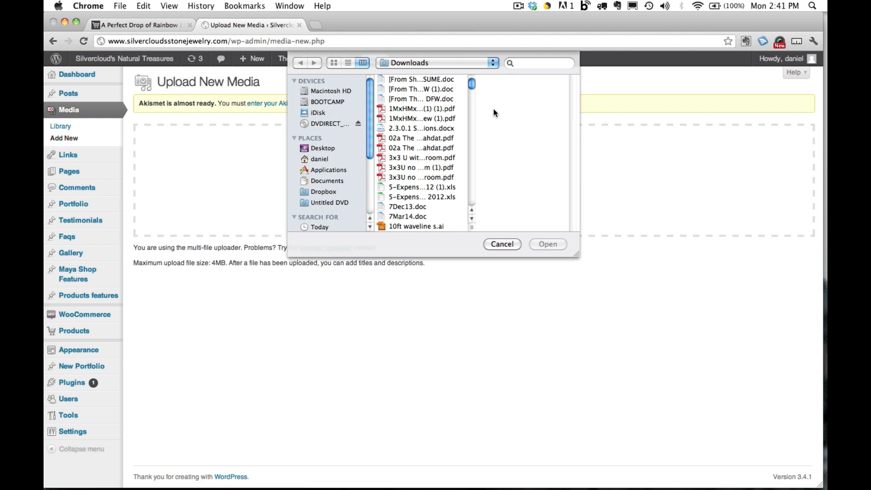
{"action": "left_click", "coordinate": [326, 146]}
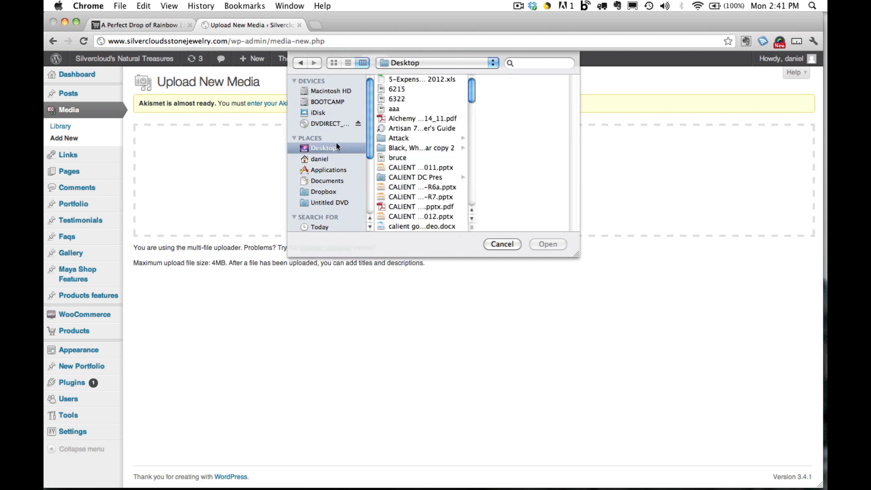
{"action": "left_click", "coordinate": [424, 148]}
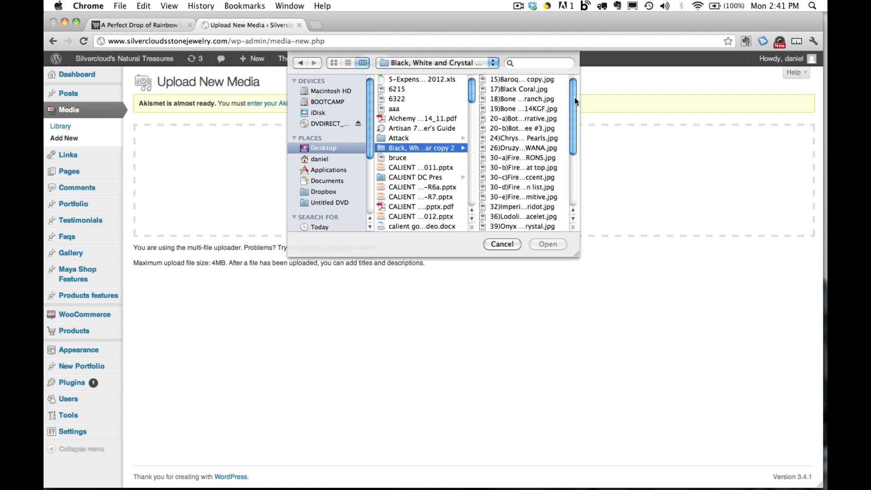
{"action": "left_click_drag", "start_coordinate": [574, 98], "coordinate": [566, 185]}
{"action": "left_click", "coordinate": [516, 227]}
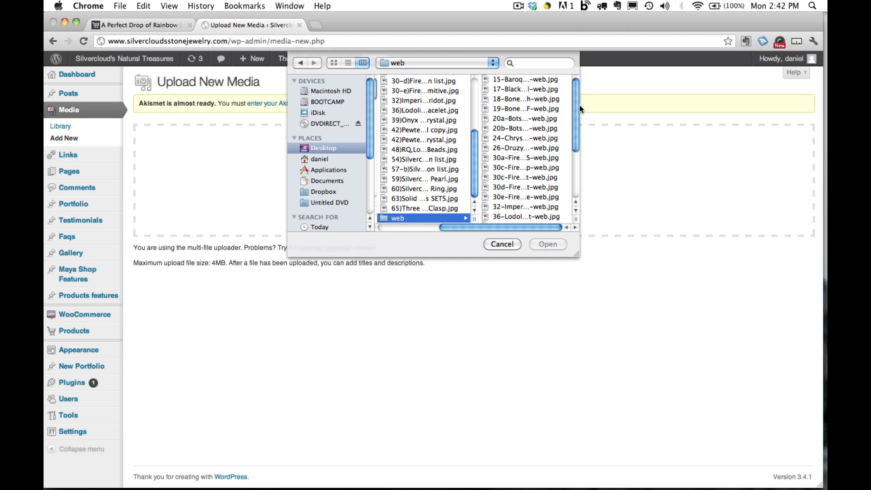
{"action": "scroll", "coordinate": [576, 107], "scroll_direction": "down", "scroll_amount": 3}
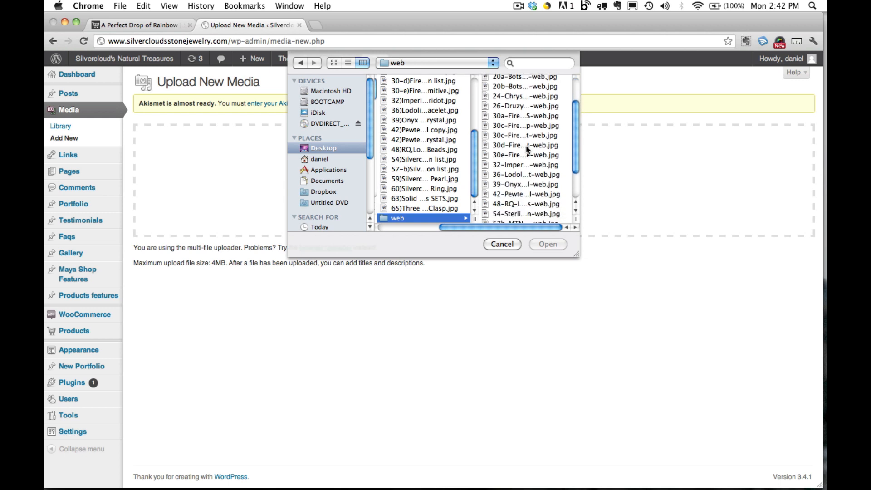
{"action": "left_click", "coordinate": [515, 184]}
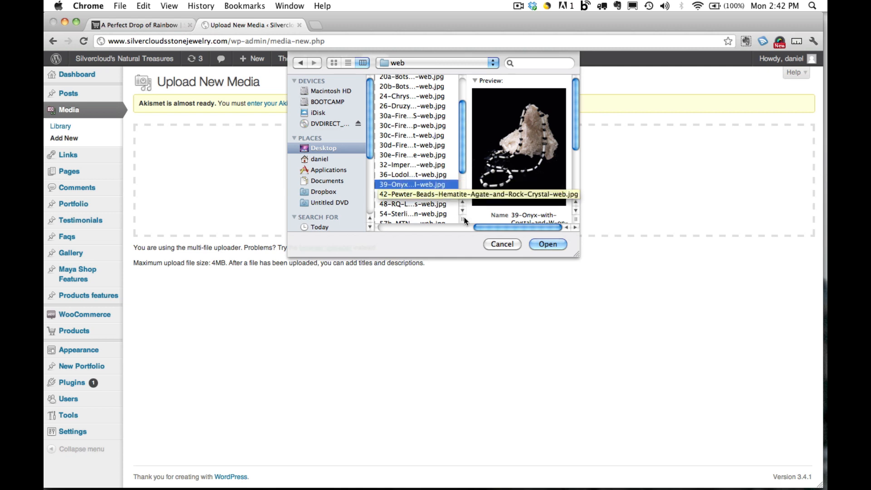
{"action": "left_click", "coordinate": [542, 243]}
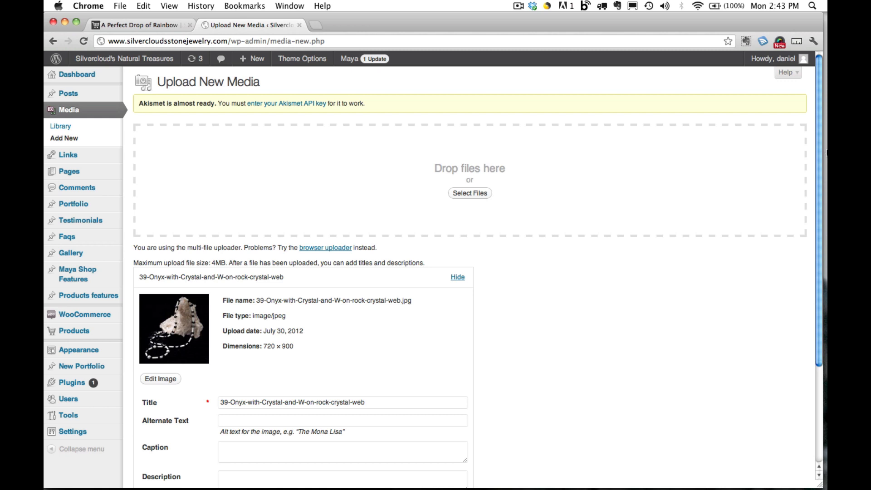
Replace the uploaded image's title with "Beautiful Onyx"
{"action": "left_click_drag", "start_coordinate": [818, 146], "coordinate": [819, 222]}
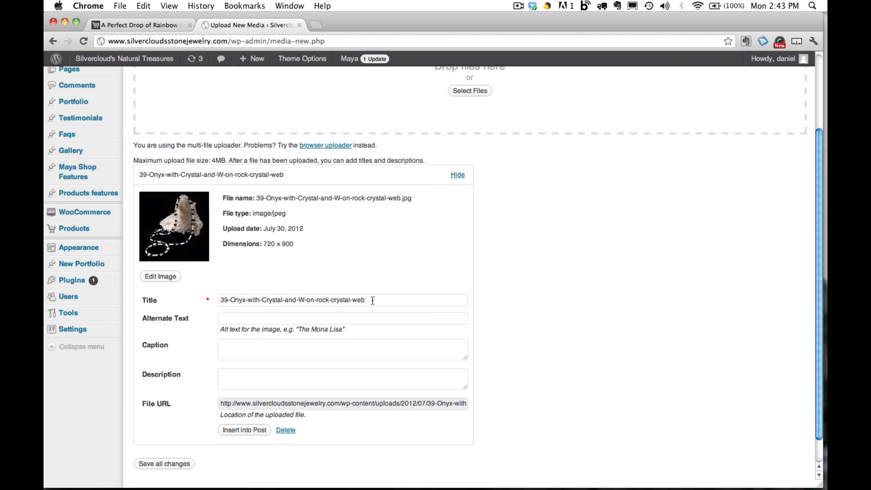
{"action": "left_click", "coordinate": [231, 301]}
{"action": "left_click_drag", "start_coordinate": [375, 299], "coordinate": [210, 300]}
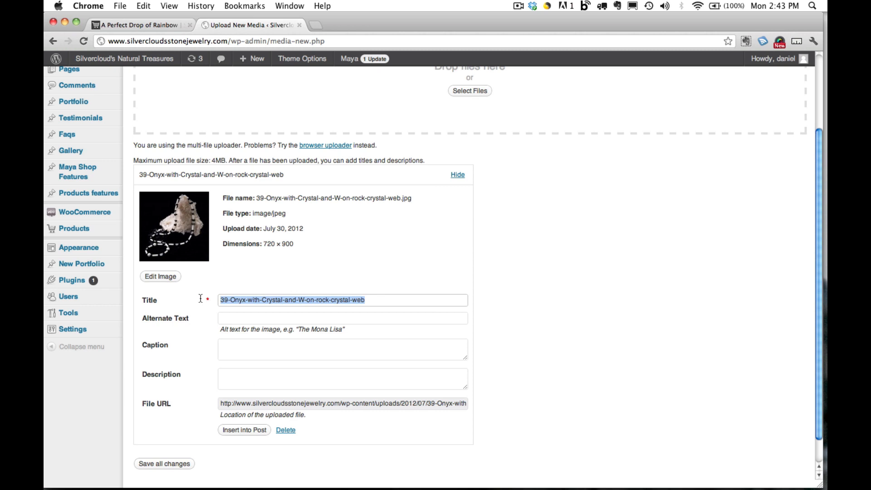
{"action": "type", "text": "B"}
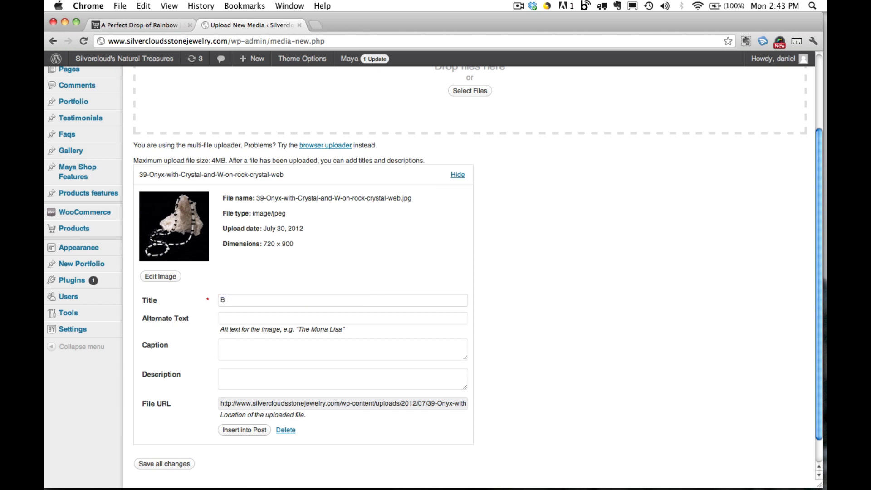
{"action": "type", "text": "eautiful Onyx"}
{"action": "left_click_drag", "start_coordinate": [269, 302], "coordinate": [210, 301]}
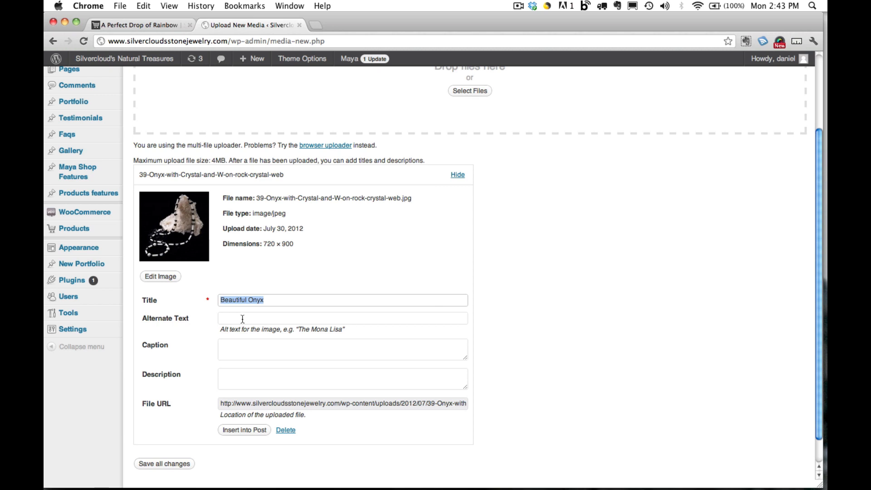
{"action": "type", "text": "19\" Gemstone Necklace and Earrings"}
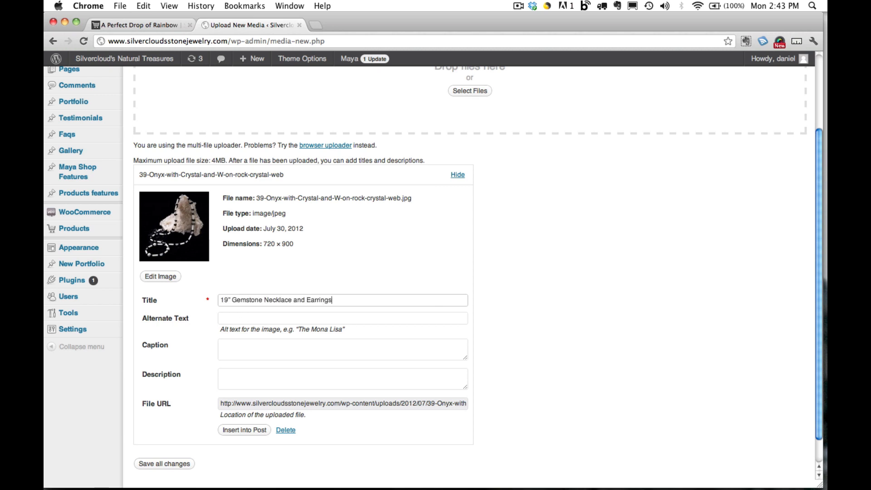
{"action": "key", "text": "BackSpace"}
{"action": "key", "text": "BackSpace"}
{"action": "key", "text": "BackSpace"}
{"action": "key", "text": "BackSpace"}
{"action": "key", "text": "BackSpace"}
{"action": "key", "text": "BackSpace"}
{"action": "key", "text": "BackSpace"}
{"action": "key", "text": "BackSpace"}
{"action": "key", "text": "BackSpace"}
{"action": "key", "text": "BackSpace"}
{"action": "key", "text": "BackSpace"}
{"action": "key", "text": "BackSpace"}
{"action": "key", "text": "BackSpace"}
{"action": "key", "text": "BackSpace"}
{"action": "key", "text": "BackSpace"}
{"action": "key", "text": "BackSpace"}
{"action": "key", "text": "BackSpace"}
{"action": "key", "text": "BackSpace"}
{"action": "key", "text": "BackSpace"}
{"action": "key", "text": "BackSpace"}
{"action": "key", "text": "BackSpace"}
{"action": "key", "text": "BackSpace"}
{"action": "key", "text": "BackSpace"}
{"action": "key", "text": "BackSpace"}
{"action": "key", "text": "BackSpace"}
{"action": "key", "text": "BackSpace"}
{"action": "key", "text": "BackSpace"}
{"action": "key", "text": "BackSpace"}
{"action": "key", "text": "BackSpace"}
{"action": "key", "text": "BackSpace"}
{"action": "key", "text": "BackSpace"}
{"action": "key", "text": "BackSpace"}
{"action": "type", "text": "Be"}
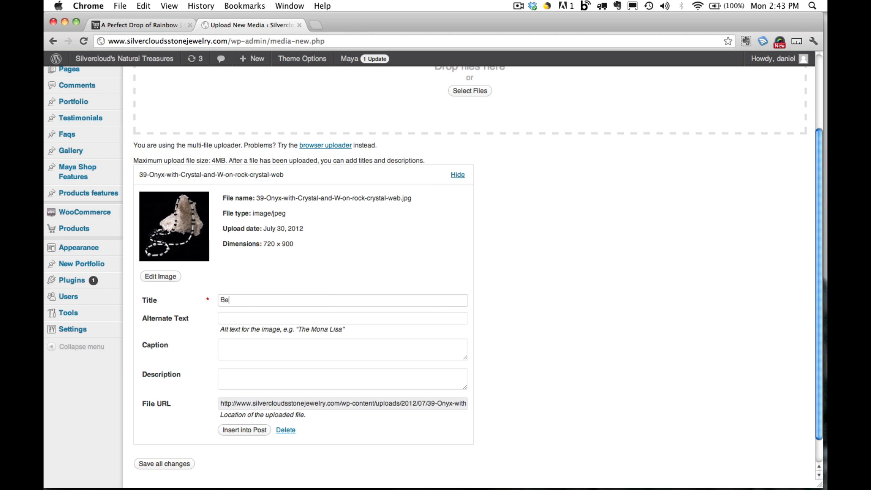
{"action": "type", "text": "autiful Onyx"}
Copy the image title "Beautiful Onyx" into the alternate text and save all changes
{"action": "left_click_drag", "start_coordinate": [269, 304], "coordinate": [210, 303]}
{"action": "key", "text": "super+c"}
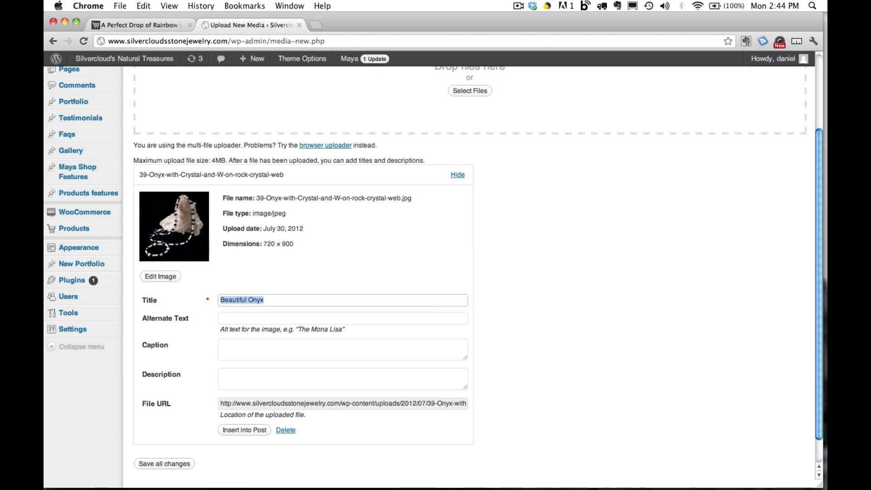
{"action": "left_click", "coordinate": [232, 316]}
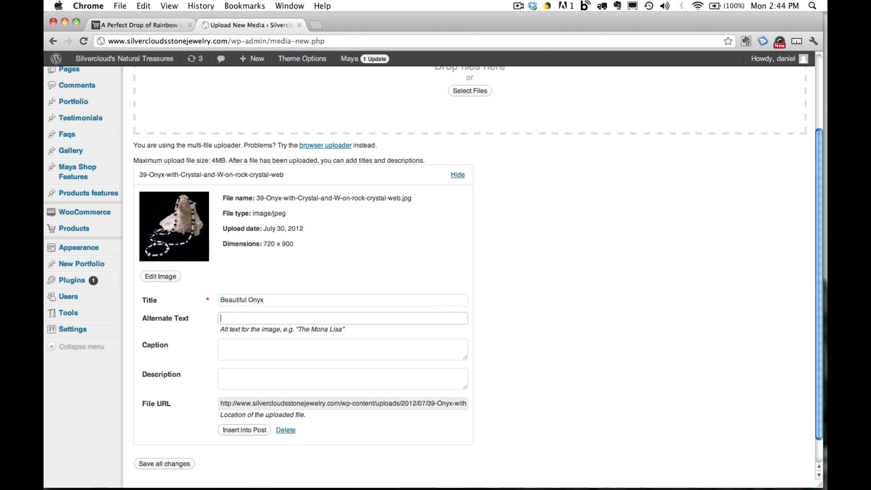
{"action": "key", "text": "super+v"}
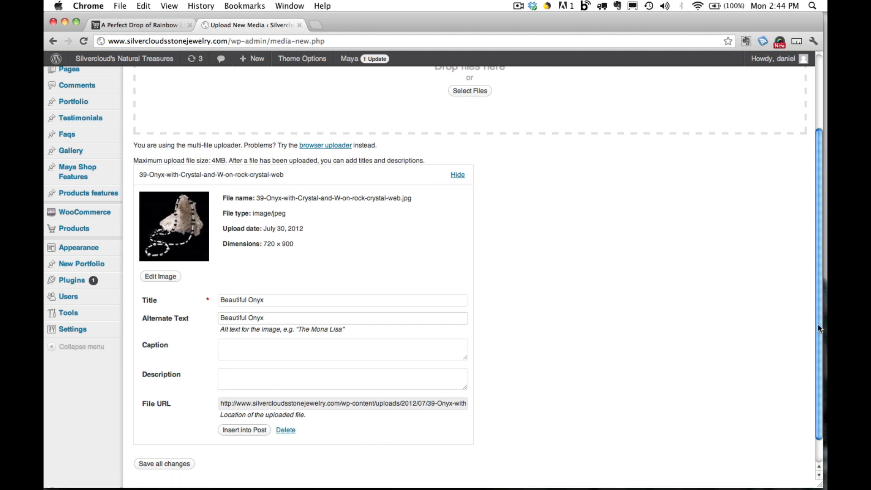
{"action": "scroll", "coordinate": [818, 325], "scroll_direction": "down", "scroll_amount": 2}
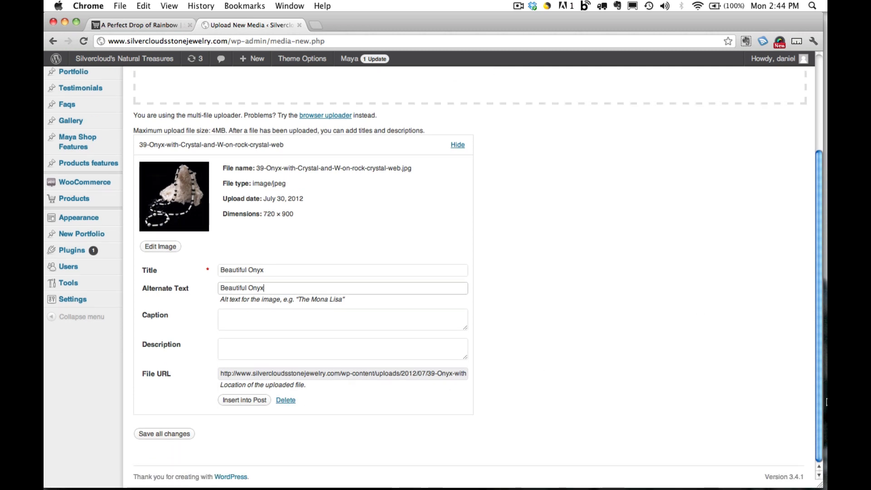
{"action": "left_click", "coordinate": [162, 435]}
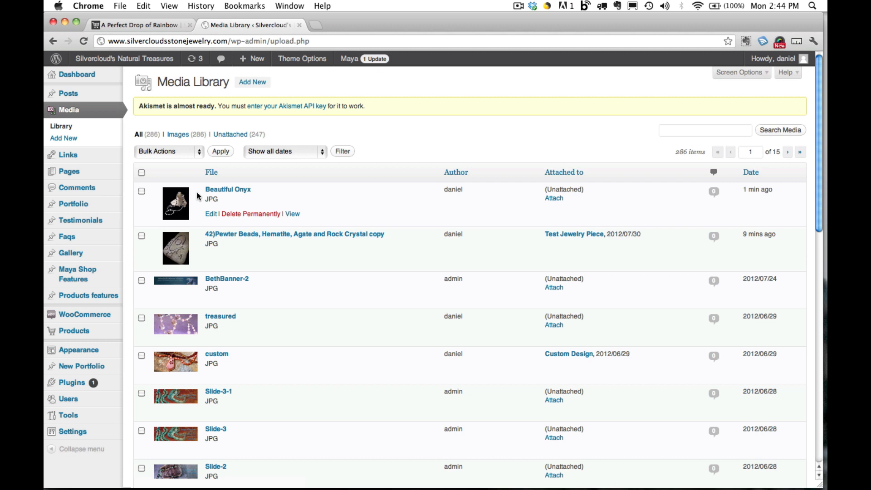
Open the page for adding a new shop product
{"action": "mouse_move", "coordinate": [103, 219]}
{"action": "mouse_move", "coordinate": [74, 333]}
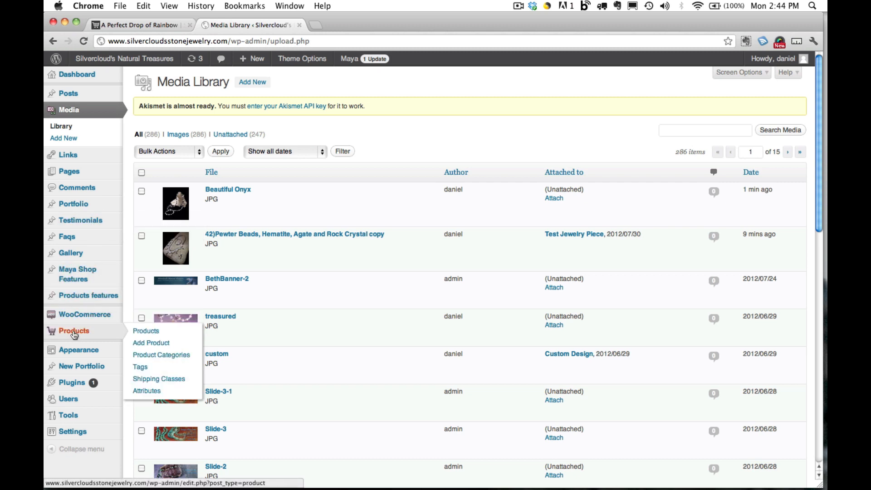
{"action": "left_click", "coordinate": [147, 347]}
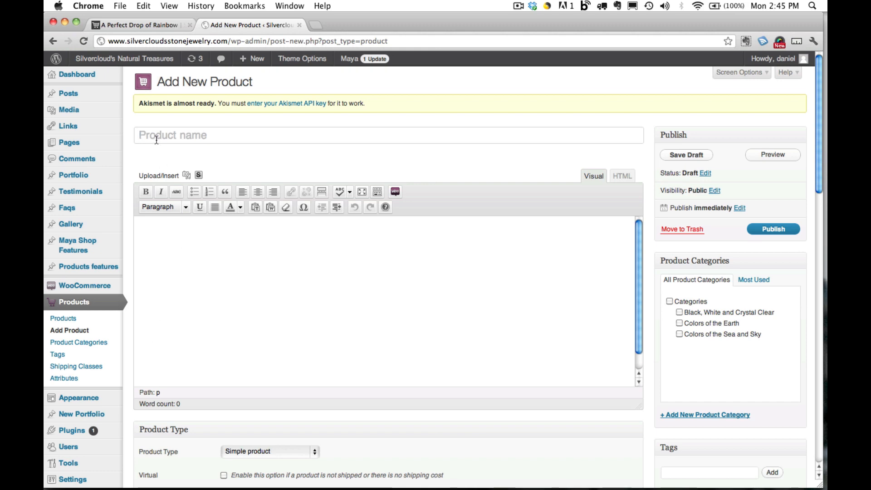
Switch to Microsoft Word, copy the heading "Test Jewelry Piece", and paste it as the product name in Chrome
{"action": "mouse_move", "coordinate": [459, 488]}
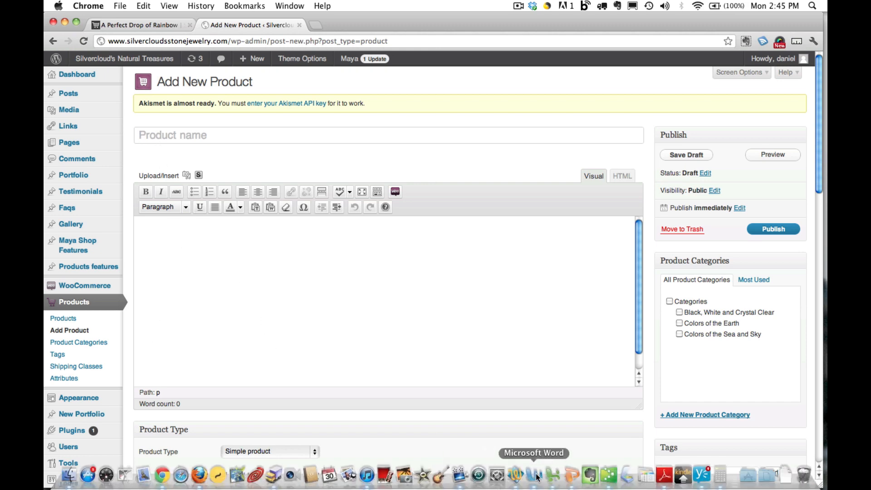
{"action": "left_click", "coordinate": [536, 477]}
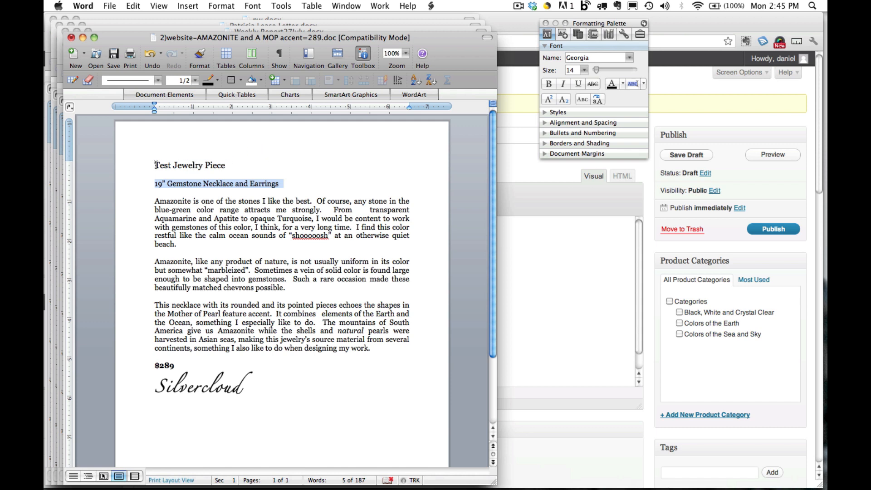
{"action": "left_click_drag", "start_coordinate": [156, 166], "coordinate": [226, 167]}
{"action": "key", "text": "super+c"}
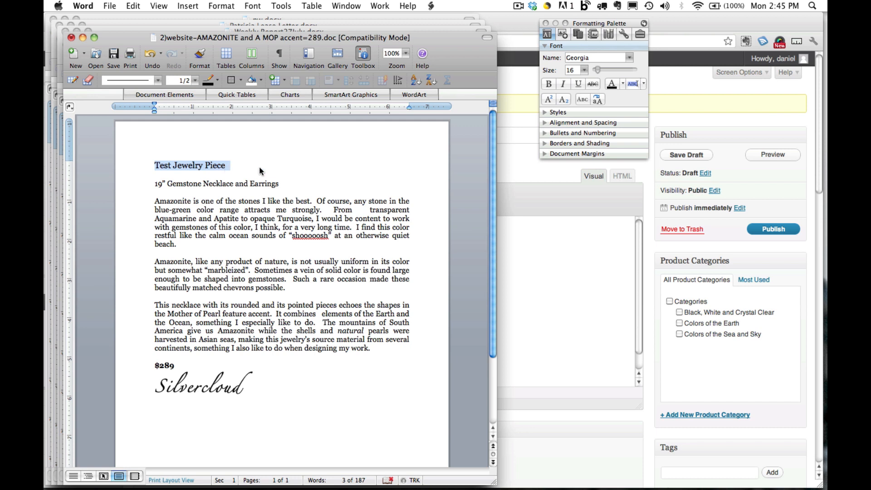
{"action": "left_click", "coordinate": [508, 167]}
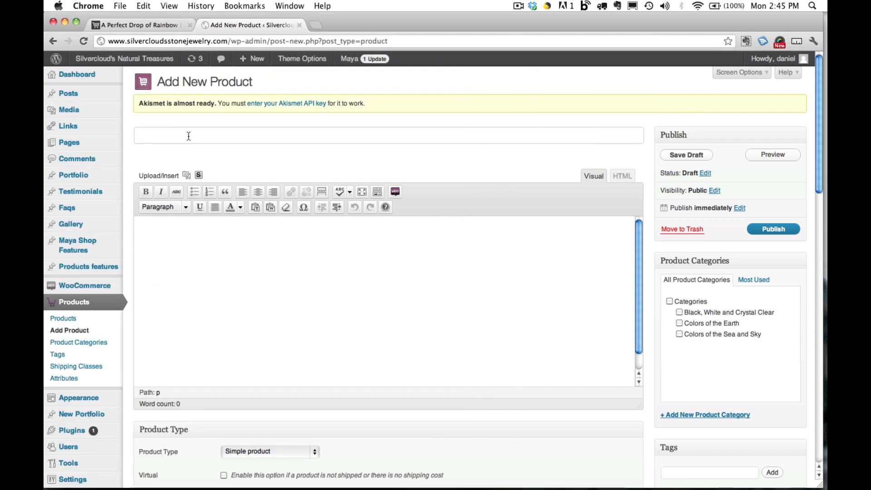
{"action": "key", "text": "super+v"}
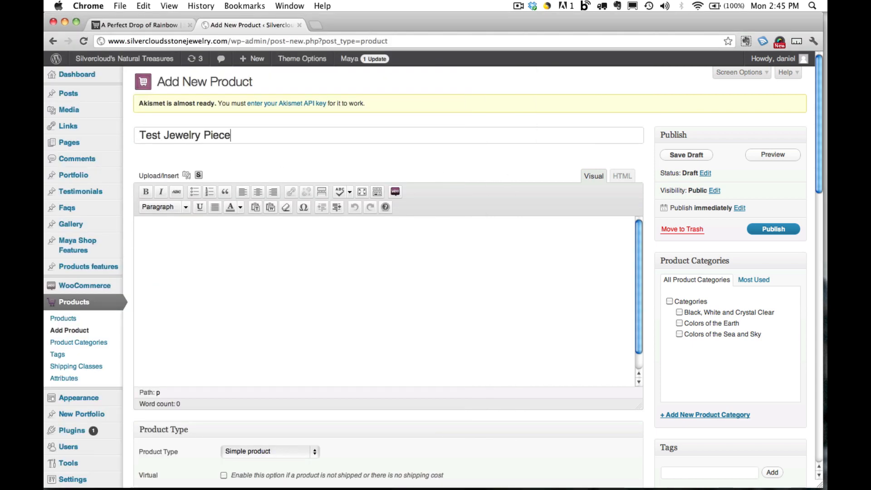
Copy the three Amazonite description paragraphs from the Word document into the product's description in Chrome
{"action": "left_click", "coordinate": [182, 238]}
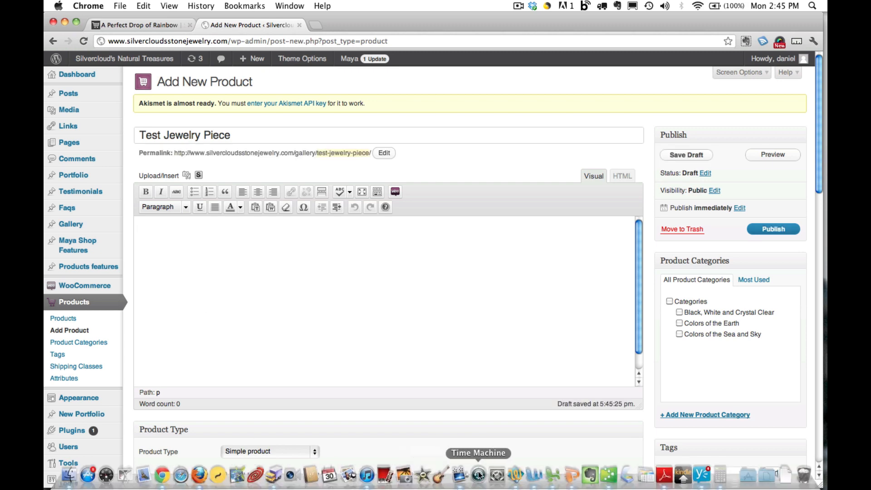
{"action": "left_click", "coordinate": [536, 475]}
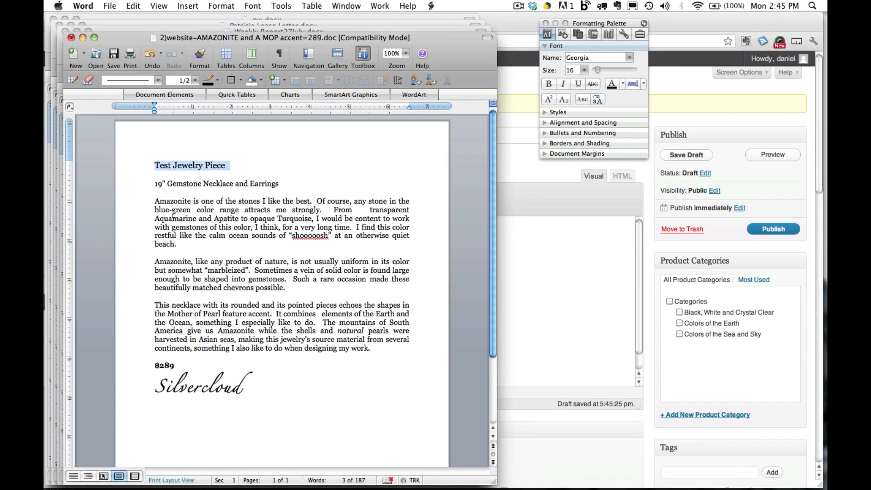
{"action": "left_click_drag", "start_coordinate": [154, 201], "coordinate": [375, 350]}
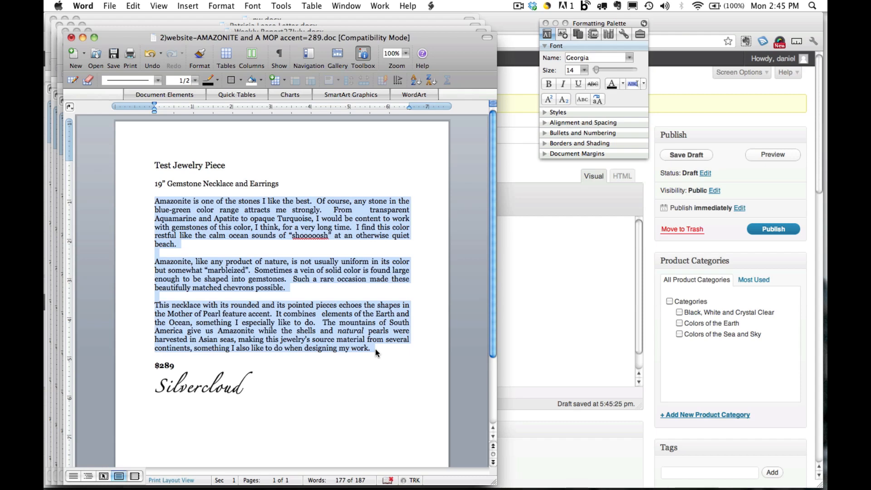
{"action": "left_click", "coordinate": [517, 293]}
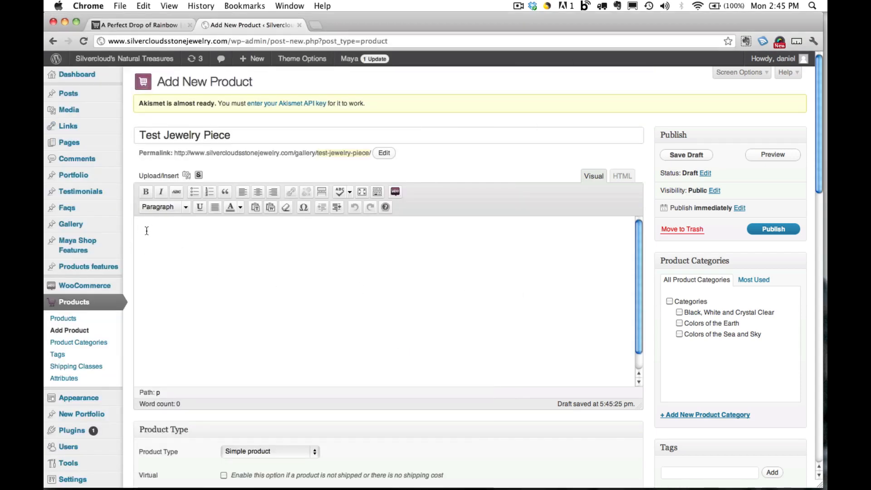
{"action": "type", "text": "Amazonite, like any product of nature, is not usually uniform in its color but somewhat \"marbleized\".  Sometimes a vein of solid color is found large enough to be shaped into gemstones.  Such a rare occasion made these beautifully matched chevrons possible.  This necklace with its rounded and its pointed pieces echoes the shapes in the Mother of Pearl feature accent.  It combines elements of the Earth and the Ocean, something I especially like to do.  The mountains of South America give us Amazonite while the shells and natural pearls were harvested in Asian seas, making this jewelry’s source material from several continents, something I also like to do when designing my work."}
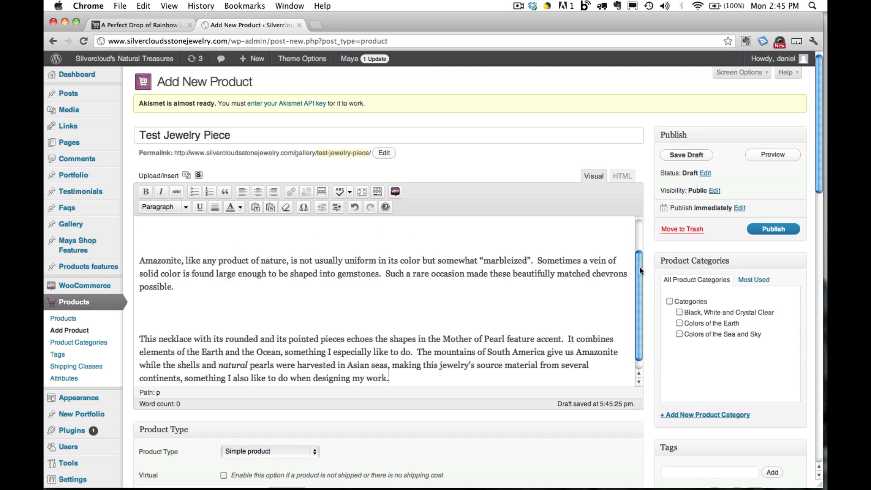
Remove the extra blank space between the first and second paragraphs of the product description
{"action": "left_click_drag", "start_coordinate": [639, 267], "coordinate": [637, 202]}
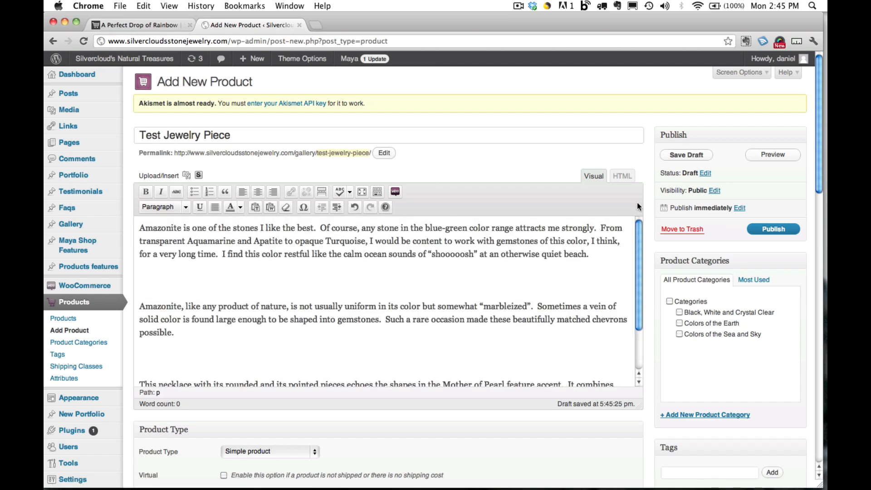
{"action": "left_click", "coordinate": [142, 284]}
{"action": "key", "text": "BackSpace"}
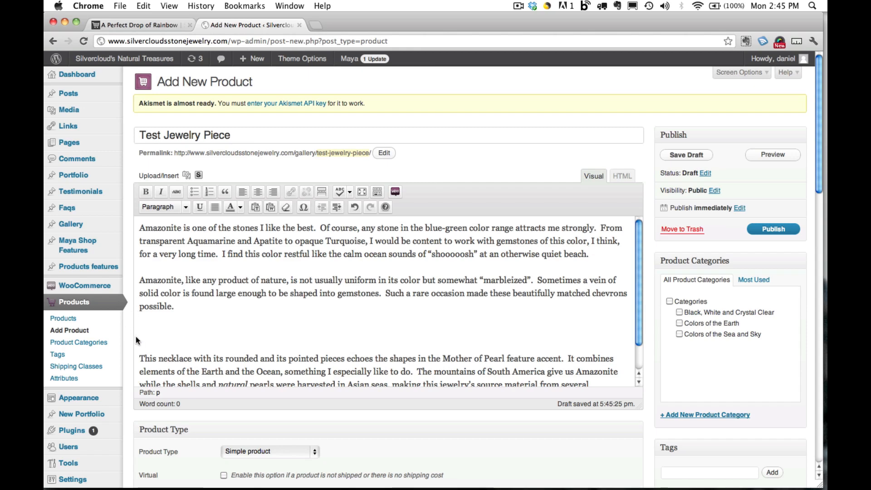
Remove the extra blank space between the second and third description paragraphs, and assign the product to the category "Black, White and Crystal Clear"
{"action": "key", "text": "BackSpace"}
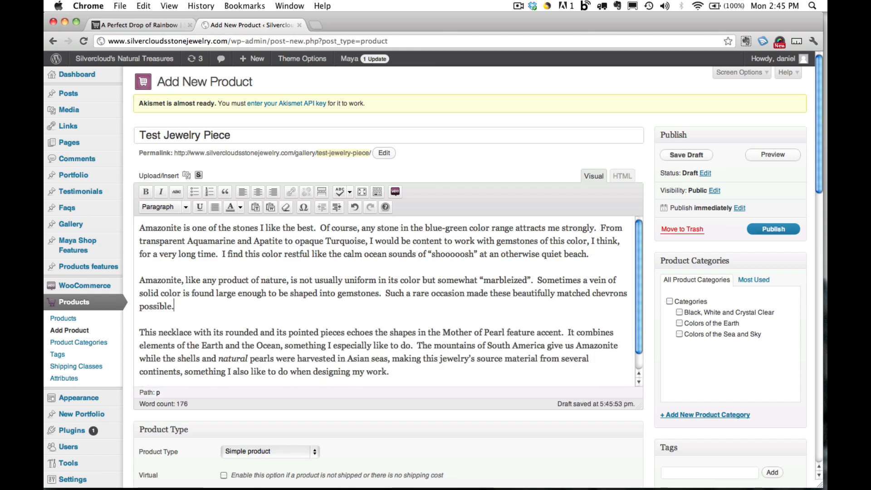
{"action": "scroll", "coordinate": [636, 306], "scroll_direction": "down", "scroll_amount": 1}
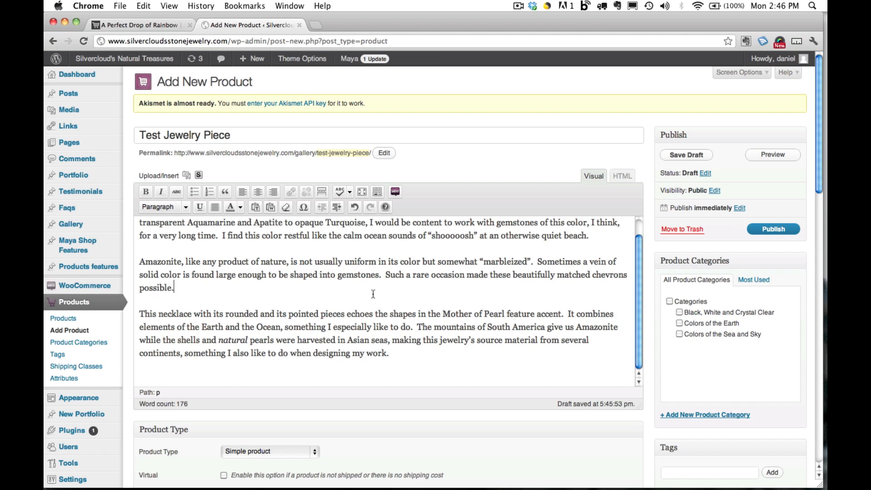
{"action": "left_click", "coordinate": [680, 313]}
Keep the product type as Simple product and set the regular price to $250
{"action": "scroll", "coordinate": [818, 185], "scroll_direction": "down", "scroll_amount": 1}
{"action": "scroll", "coordinate": [818, 186], "scroll_direction": "down", "scroll_amount": 10}
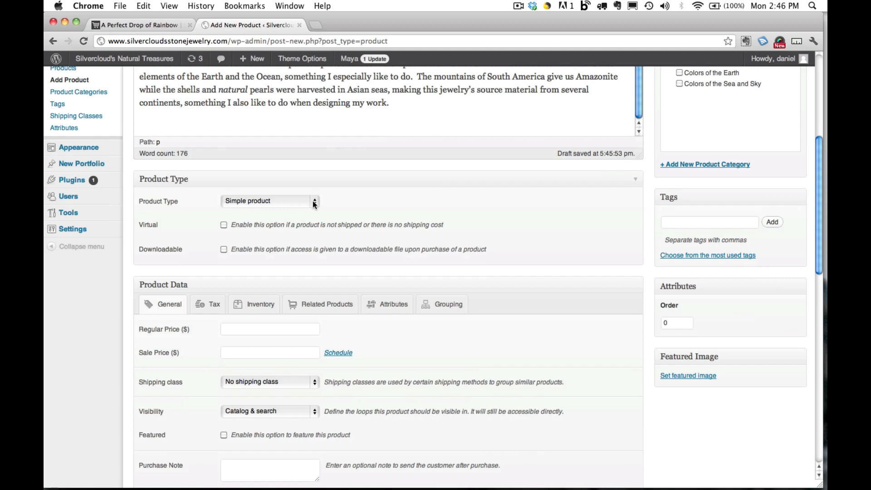
{"action": "left_click", "coordinate": [314, 202]}
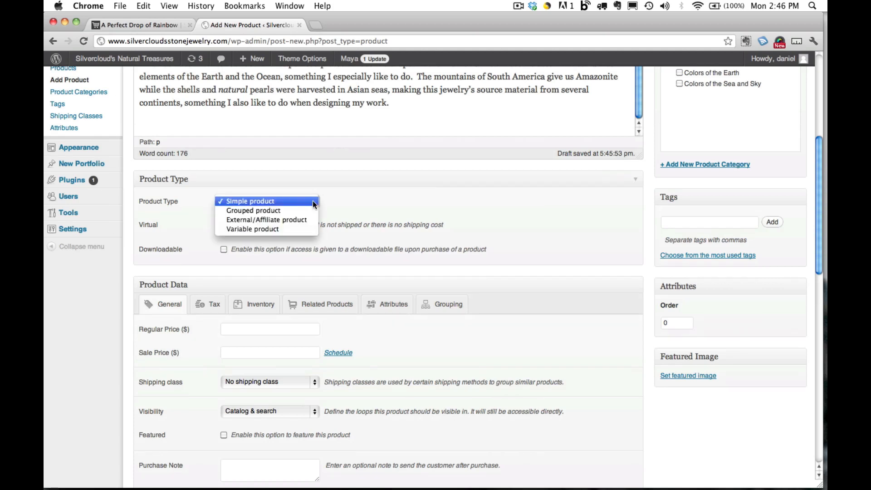
{"action": "left_click", "coordinate": [314, 202]}
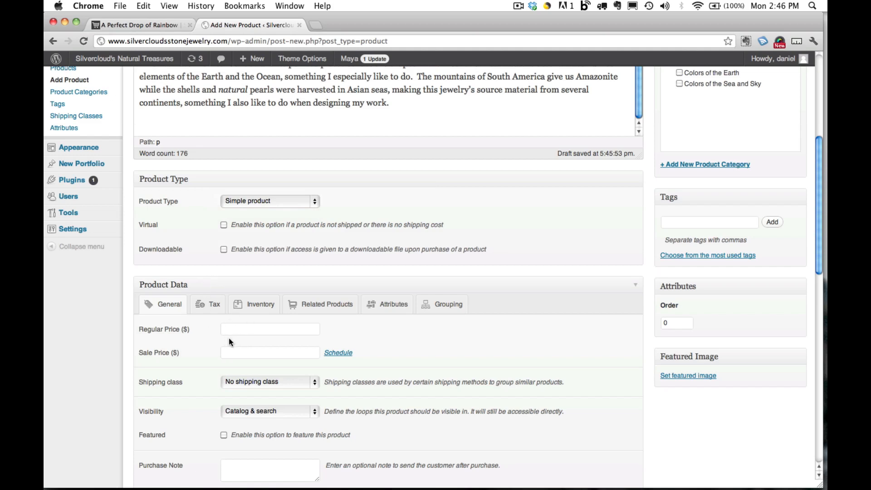
{"action": "left_click", "coordinate": [243, 328]}
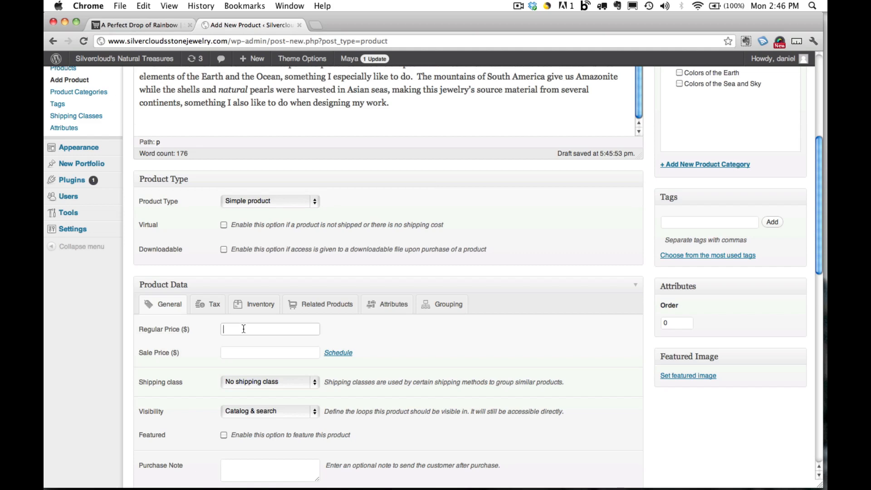
{"action": "type", "text": "25"}
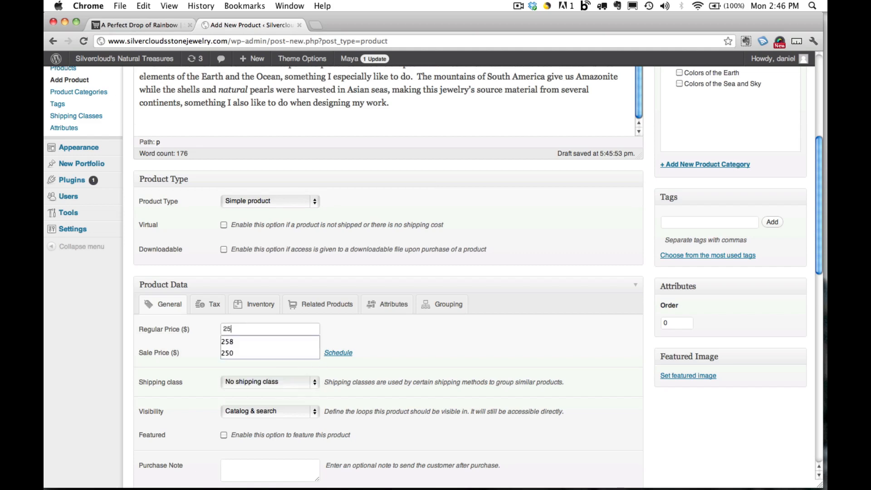
{"action": "type", "text": "0"}
{"action": "left_click", "coordinate": [361, 333]}
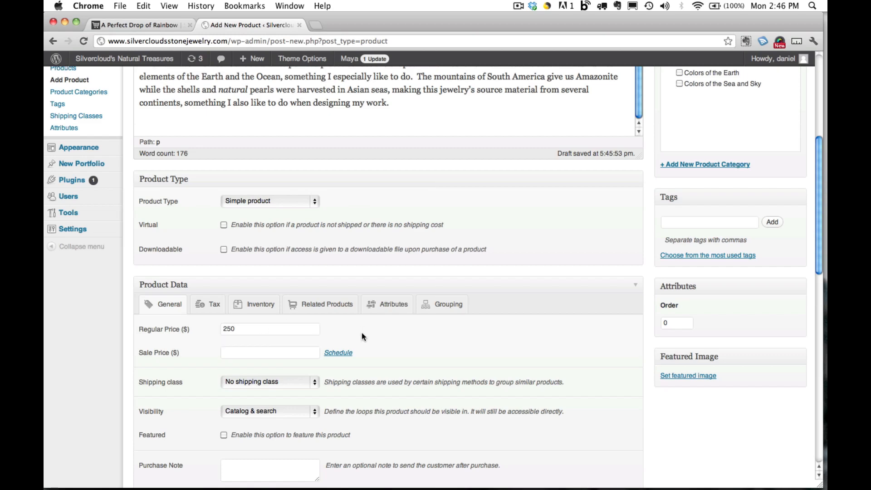
Copy the line "19” Gemstone Necklace and Earrings" from the Microsoft Word document into the Product Short Description in Chrome
{"action": "left_click_drag", "start_coordinate": [819, 223], "coordinate": [821, 327]}
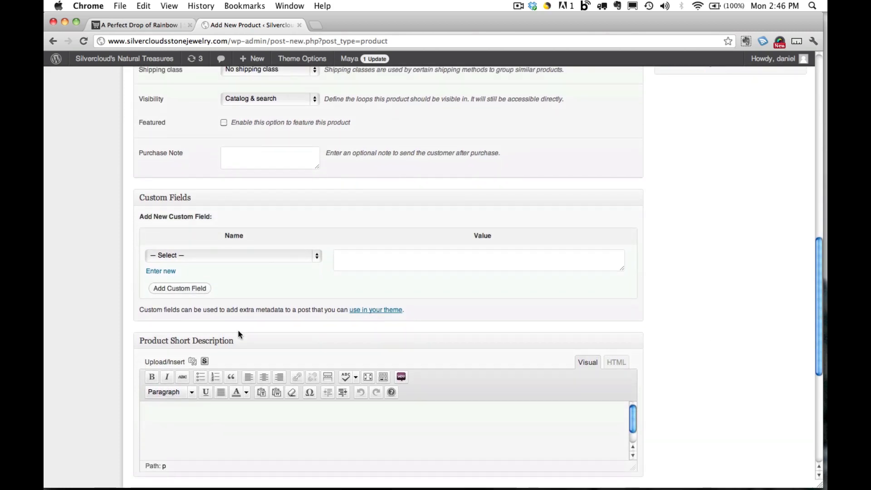
{"action": "left_click", "coordinate": [184, 409]}
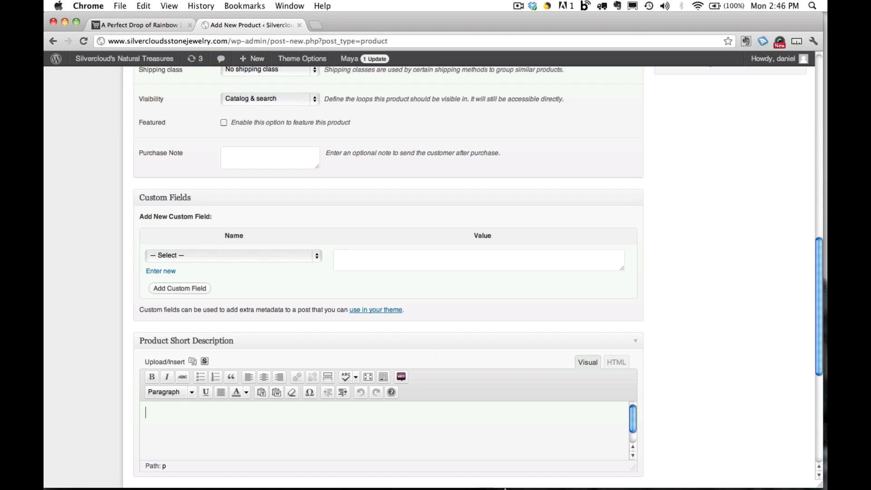
{"action": "mouse_move", "coordinate": [518, 481]}
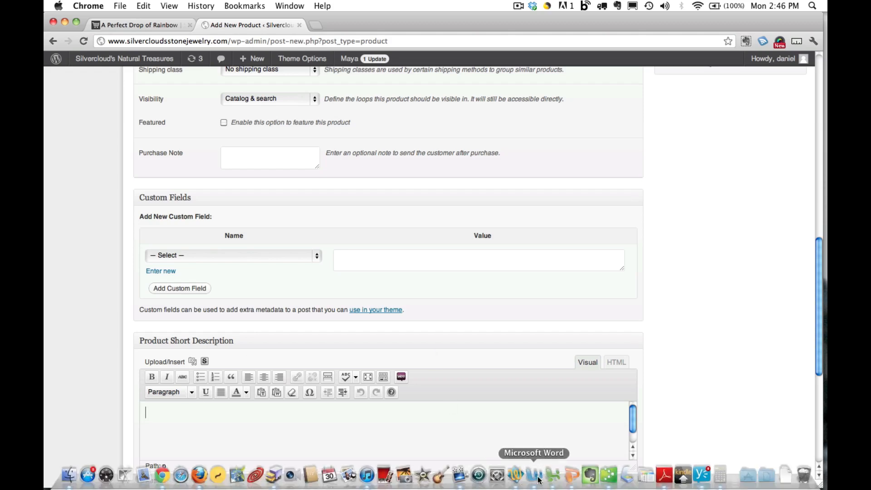
{"action": "left_click", "coordinate": [536, 476]}
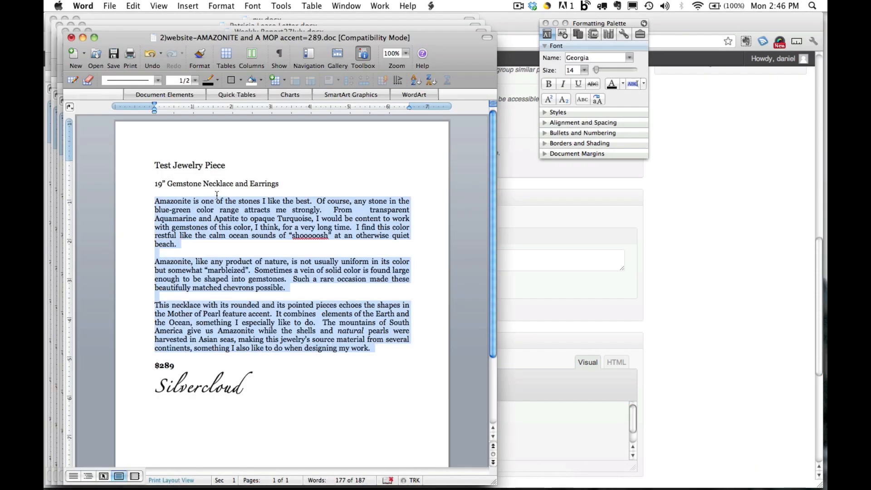
{"action": "left_click", "coordinate": [205, 184]}
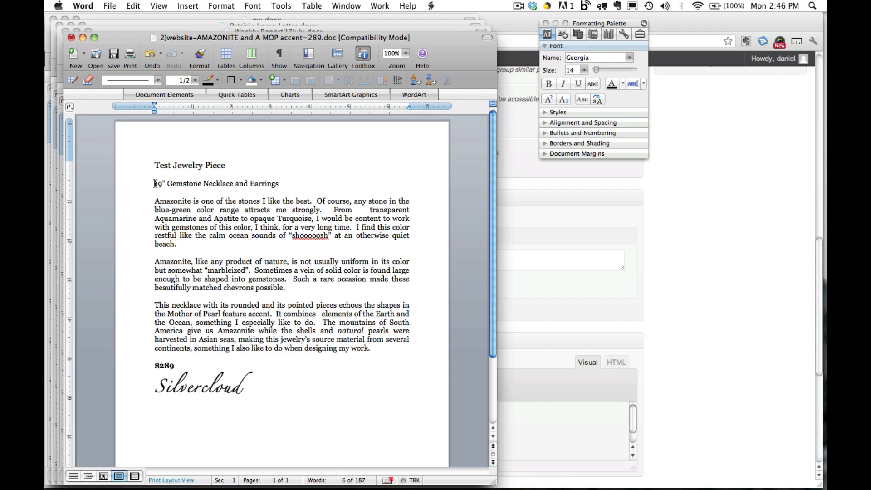
{"action": "left_click_drag", "start_coordinate": [154, 184], "coordinate": [279, 184]}
{"action": "key", "text": "super+c"}
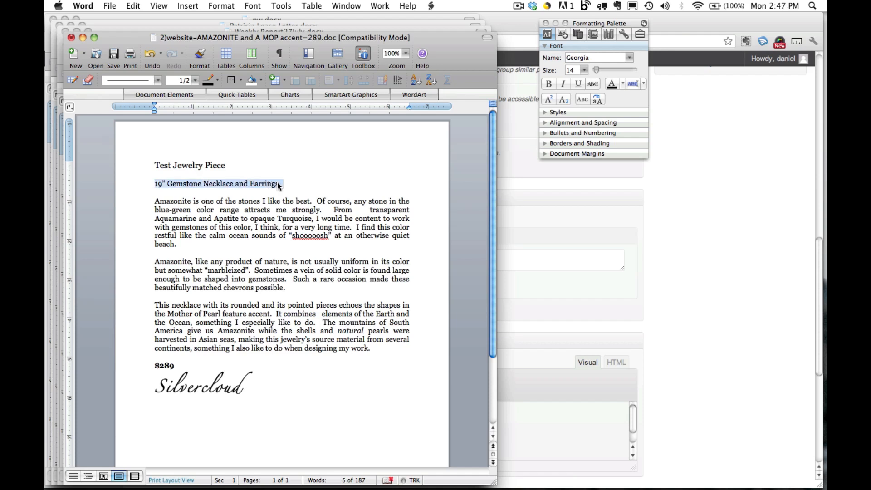
{"action": "left_click", "coordinate": [534, 408]}
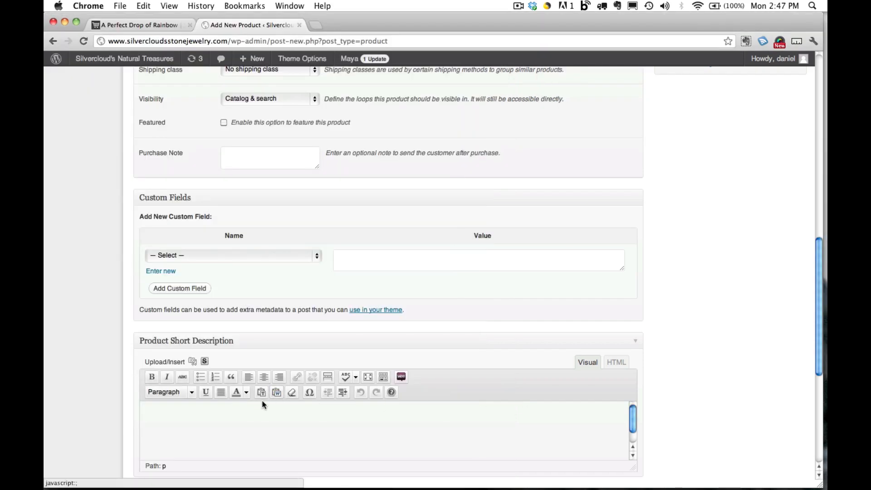
{"action": "key", "text": "super+v"}
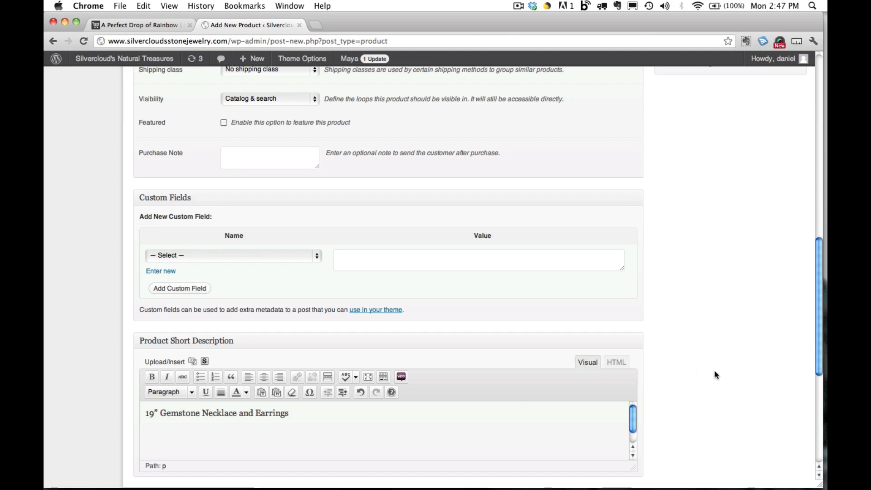
Set the "Beautiful Onyx" image from the media library as the product's featured image and close the image dialog
{"action": "left_click_drag", "start_coordinate": [818, 344], "coordinate": [792, 237]}
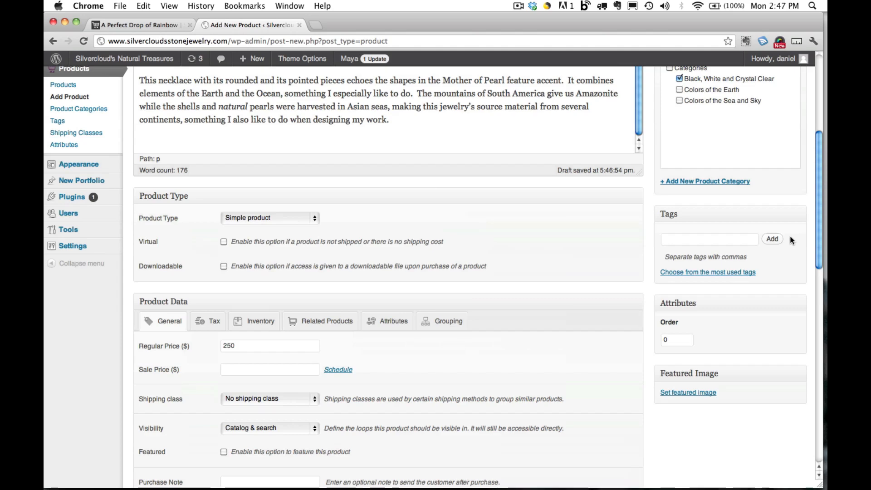
{"action": "scroll", "coordinate": [790, 240], "scroll_direction": "up", "scroll_amount": 2}
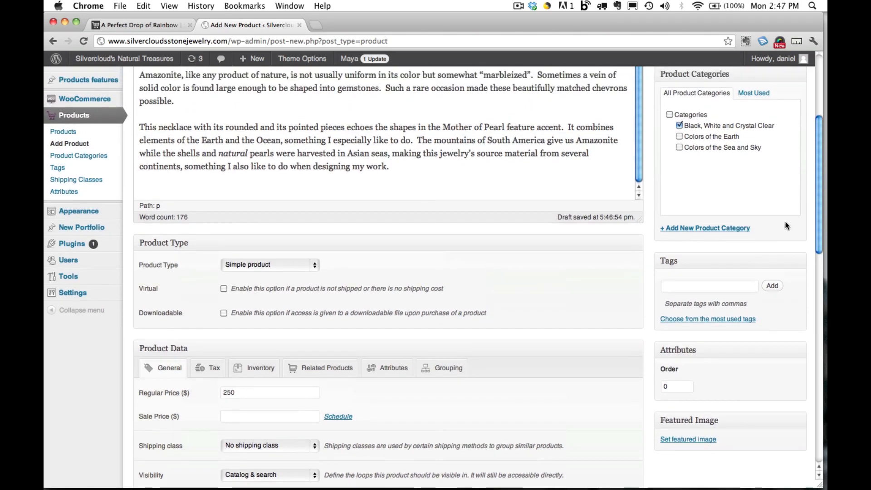
{"action": "scroll", "coordinate": [786, 230], "scroll_direction": "down", "scroll_amount": 1}
{"action": "scroll", "coordinate": [780, 204], "scroll_direction": "up", "scroll_amount": 7}
{"action": "scroll", "coordinate": [780, 218], "scroll_direction": "down", "scroll_amount": 10}
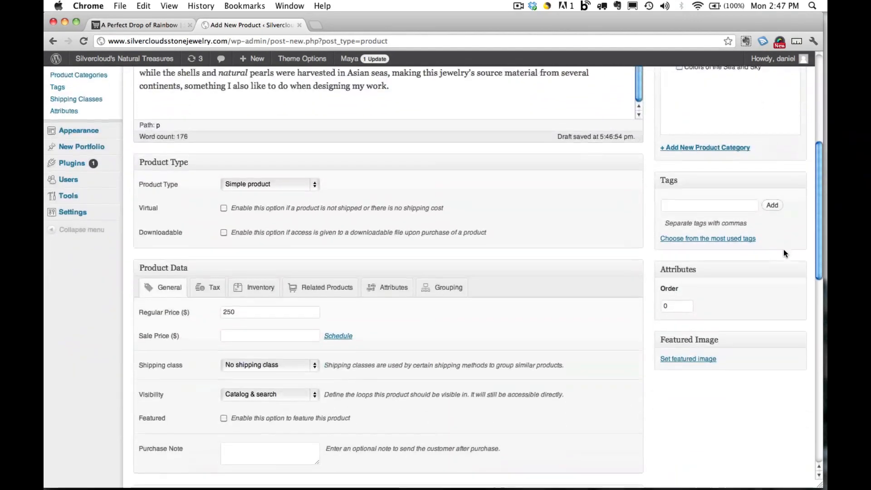
{"action": "scroll", "coordinate": [785, 253], "scroll_direction": "down", "scroll_amount": 3}
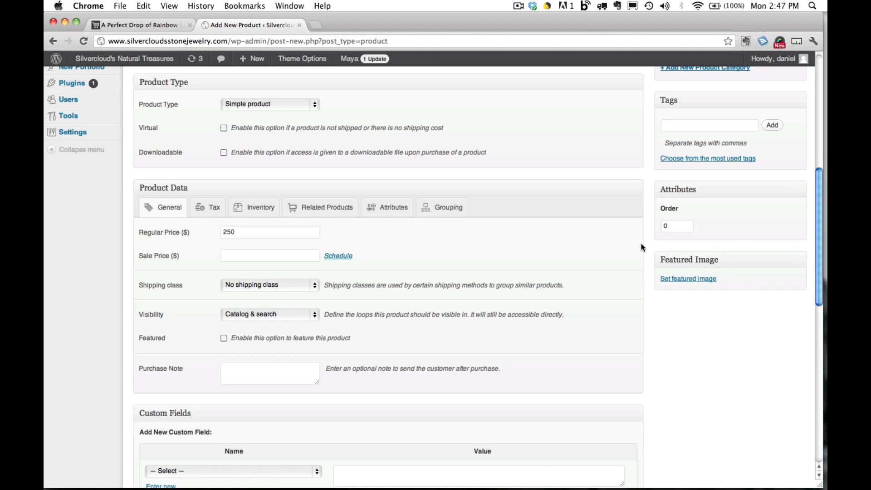
{"action": "left_click", "coordinate": [702, 279]}
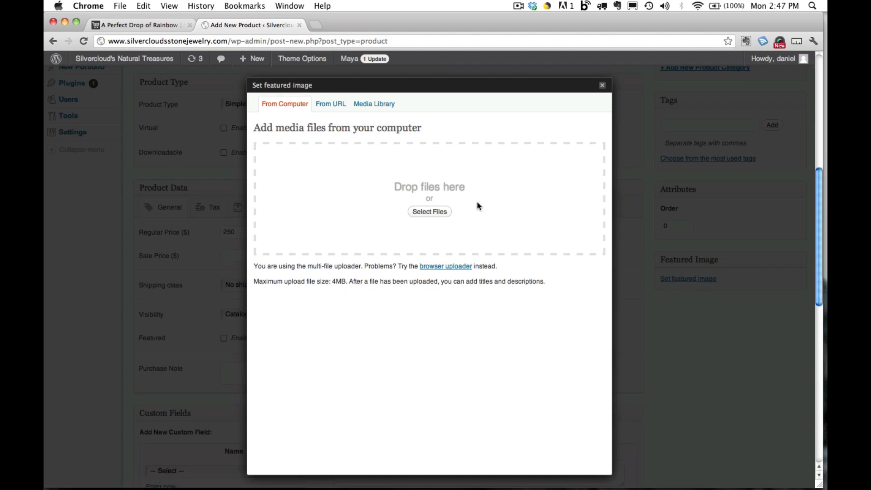
{"action": "left_click", "coordinate": [368, 106]}
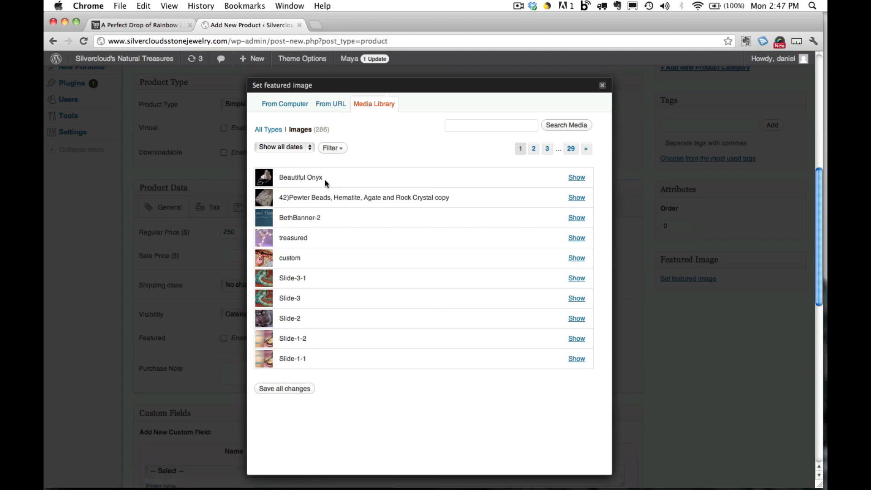
{"action": "left_click", "coordinate": [577, 178]}
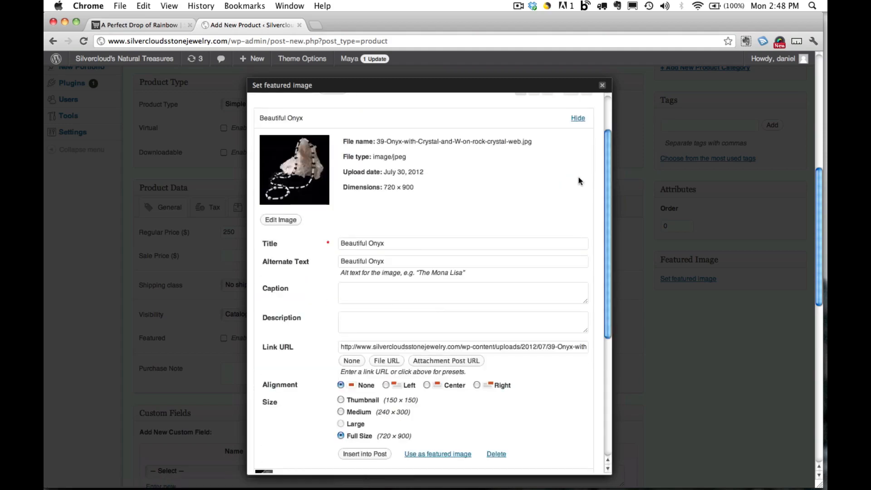
{"action": "left_click_drag", "start_coordinate": [609, 170], "coordinate": [613, 222]}
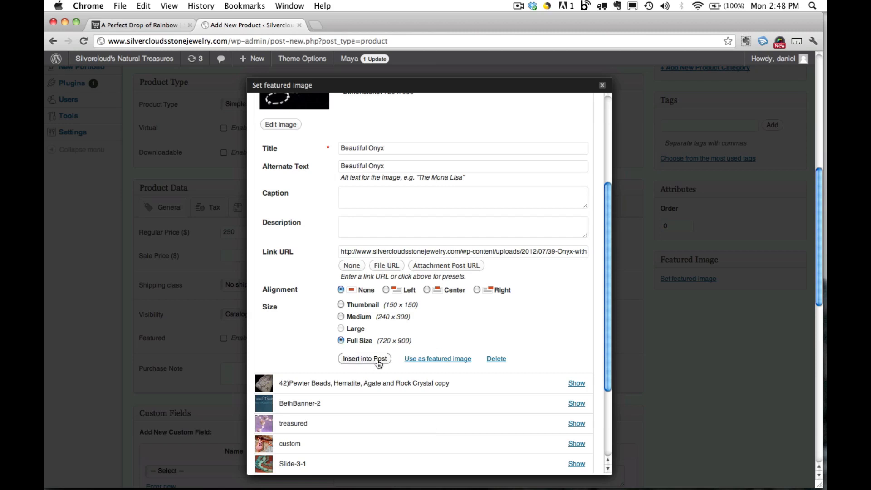
{"action": "left_click", "coordinate": [436, 360]}
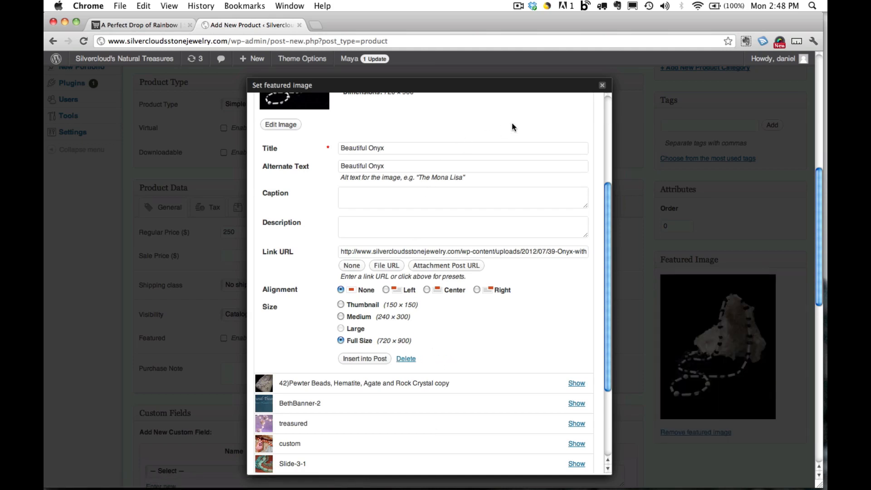
{"action": "left_click", "coordinate": [603, 87]}
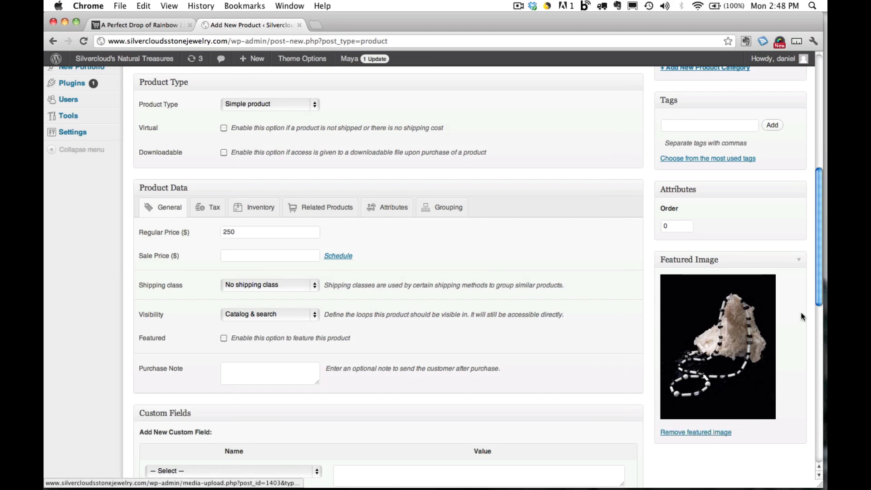
Publish the Test Jewelry Piece product
{"action": "left_click_drag", "start_coordinate": [819, 287], "coordinate": [794, 162]}
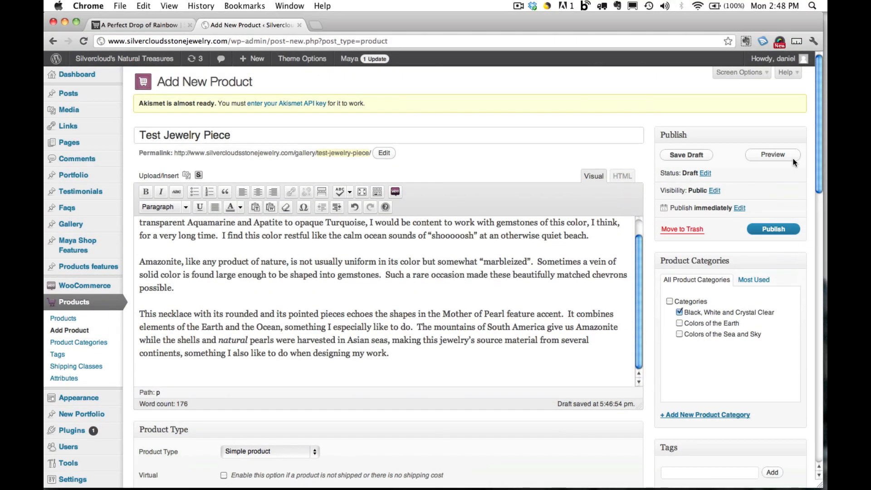
{"action": "left_click", "coordinate": [762, 231]}
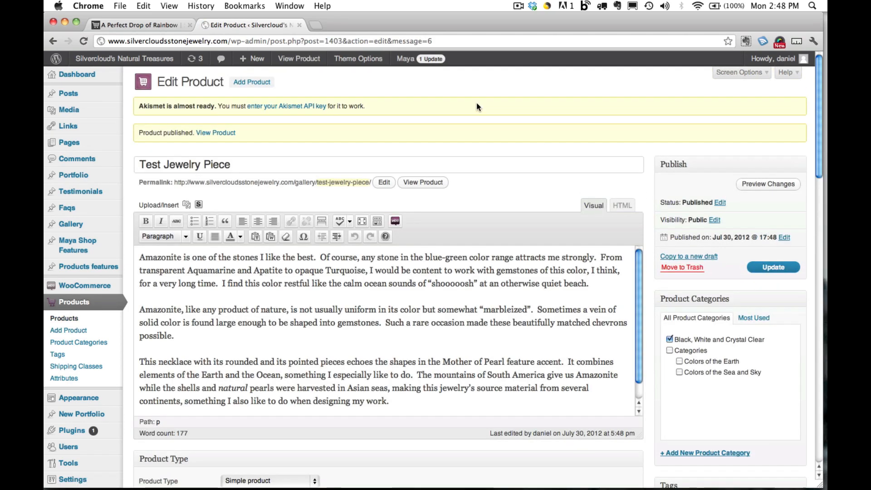
On the live site, sort the "Black, White and Crystal Clear" gallery by most recent and open the Test Jewelry Piece page
{"action": "left_click", "coordinate": [141, 25]}
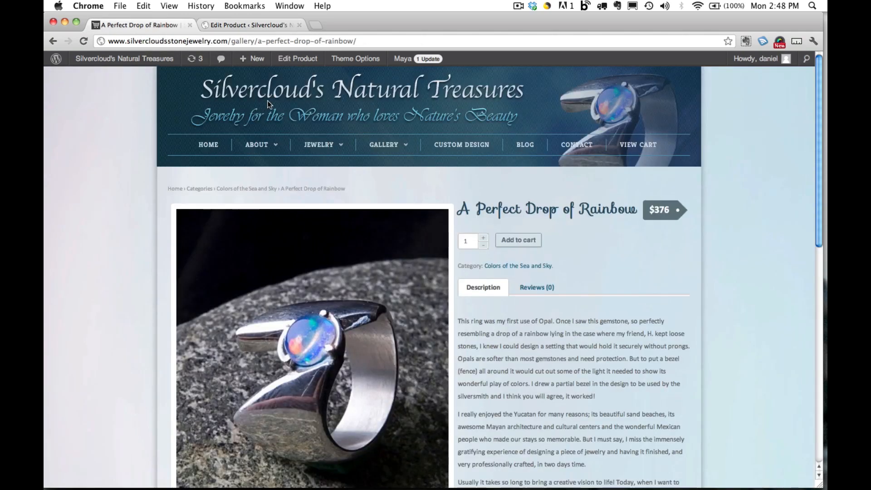
{"action": "mouse_move", "coordinate": [389, 145]}
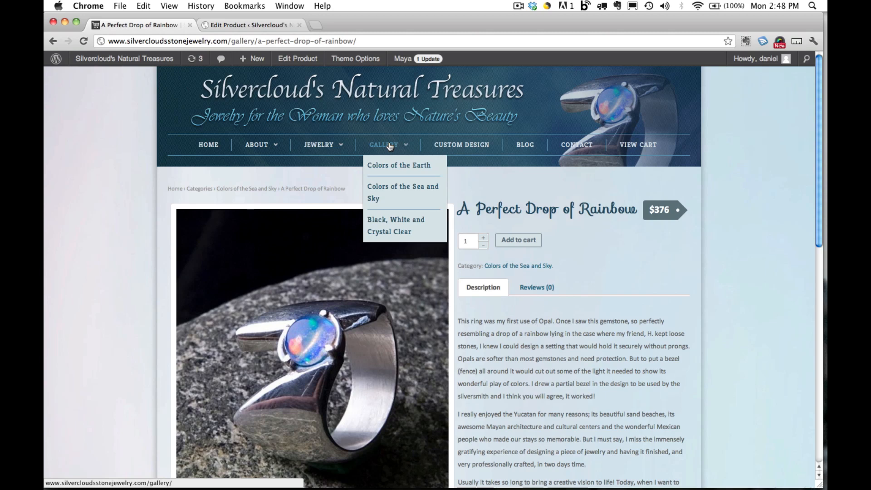
{"action": "left_click", "coordinate": [389, 222]}
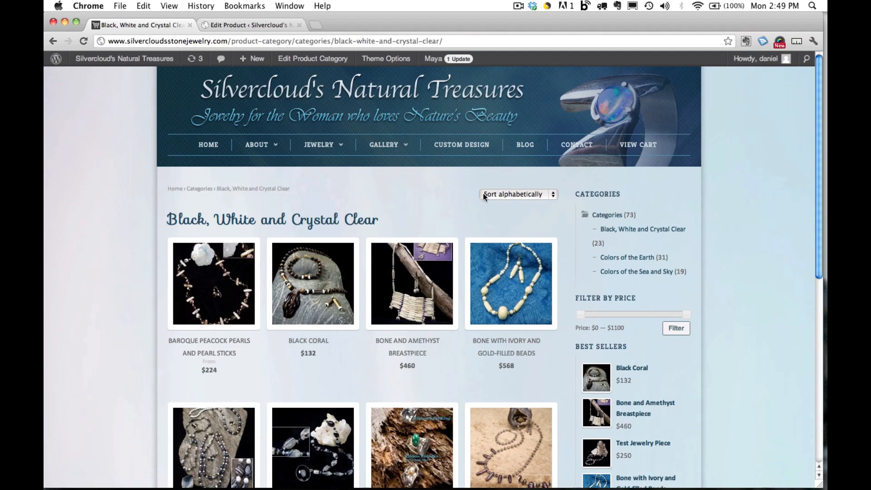
{"action": "left_click", "coordinate": [505, 195]}
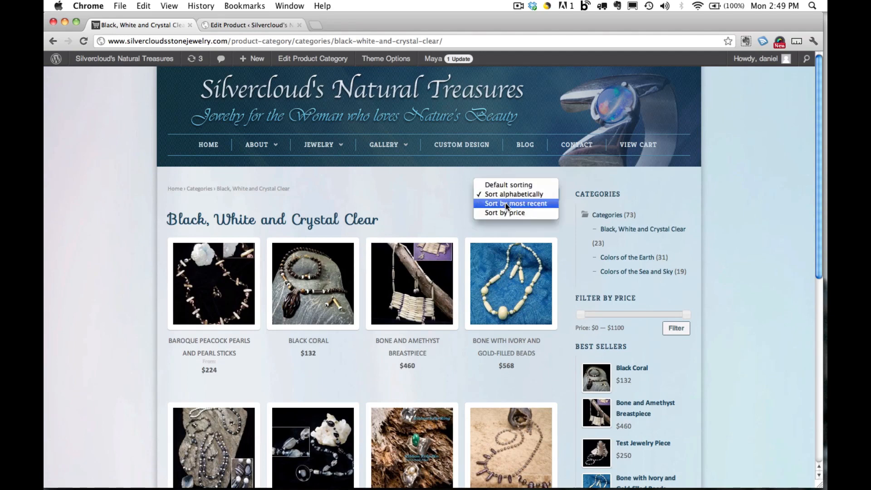
{"action": "left_click", "coordinate": [506, 202]}
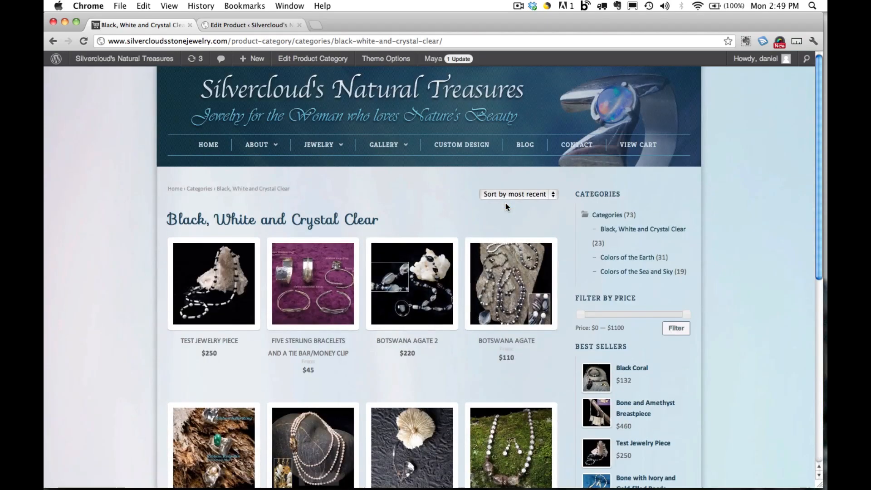
{"action": "mouse_move", "coordinate": [217, 323]}
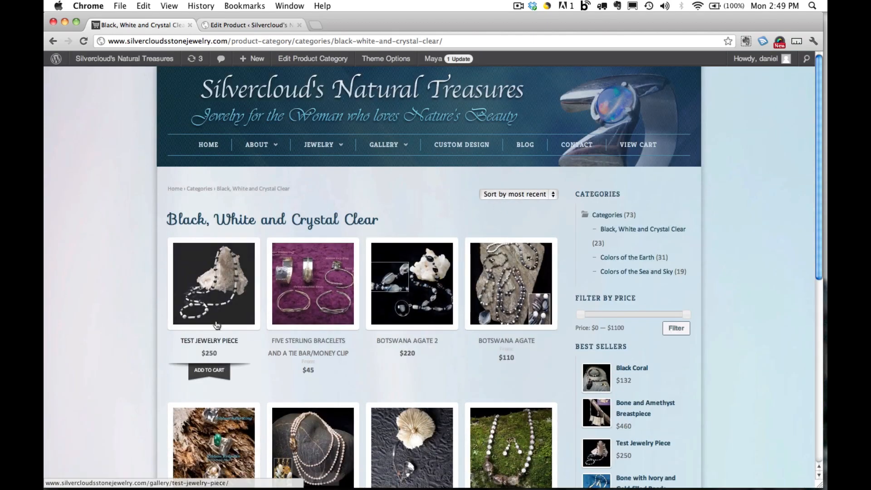
{"action": "left_click", "coordinate": [223, 289]}
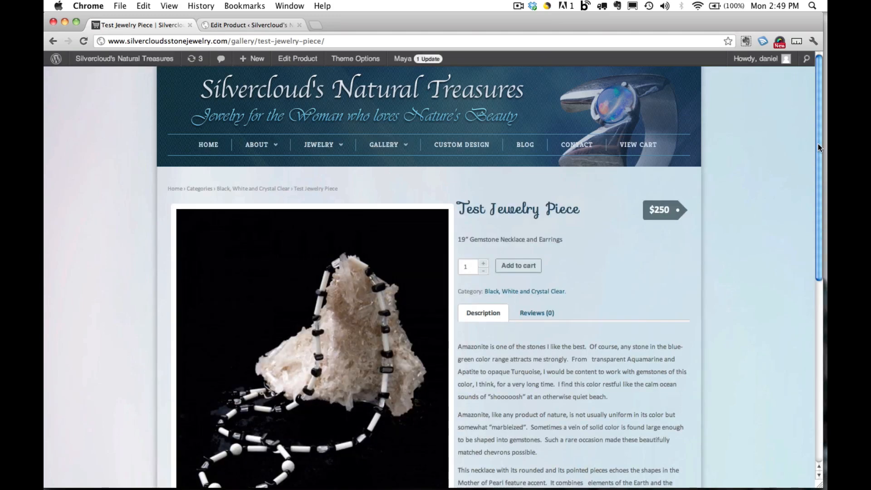
Review the live Test Jewelry Piece page, from its price and descriptions down to the related products
{"action": "left_click_drag", "start_coordinate": [818, 144], "coordinate": [823, 177]}
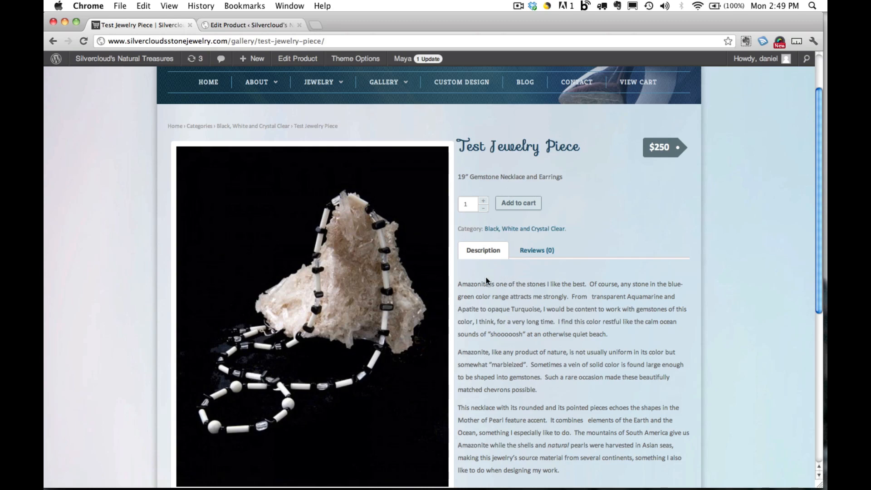
{"action": "left_click_drag", "start_coordinate": [820, 272], "coordinate": [826, 386]}
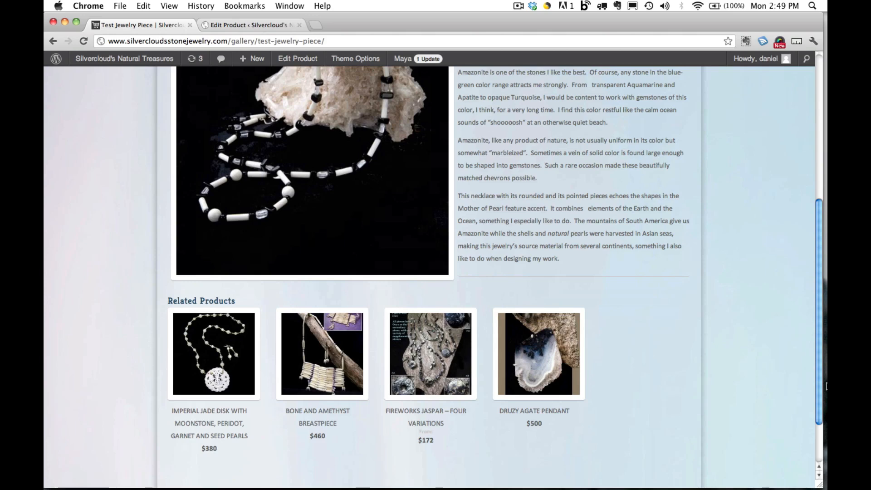
{"action": "scroll", "coordinate": [807, 298], "scroll_direction": "up", "scroll_amount": 15}
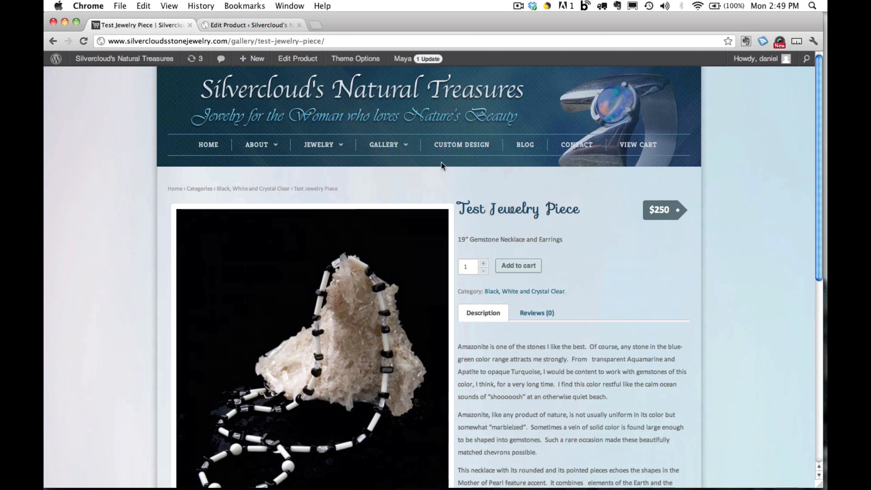
In the WordPress admin's product list, move both the published Test Jewelry Piece and its draft duplicate to the Trash
{"action": "left_click", "coordinate": [247, 25]}
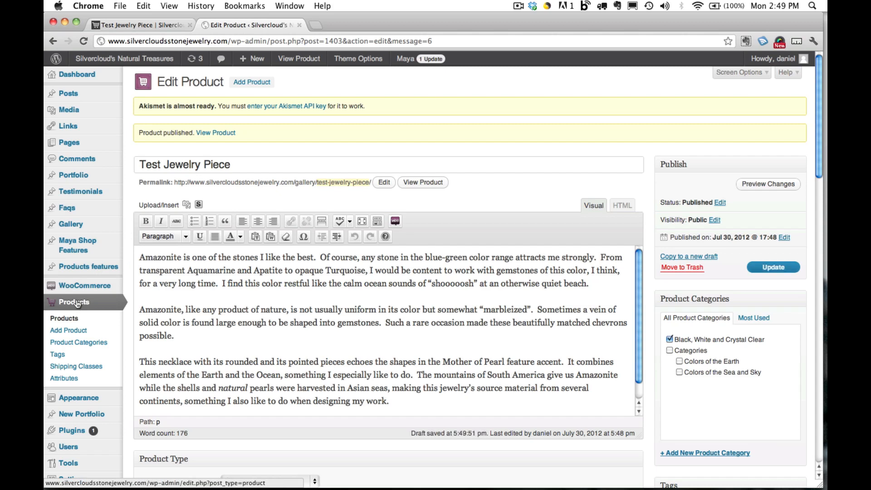
{"action": "left_click", "coordinate": [69, 75]}
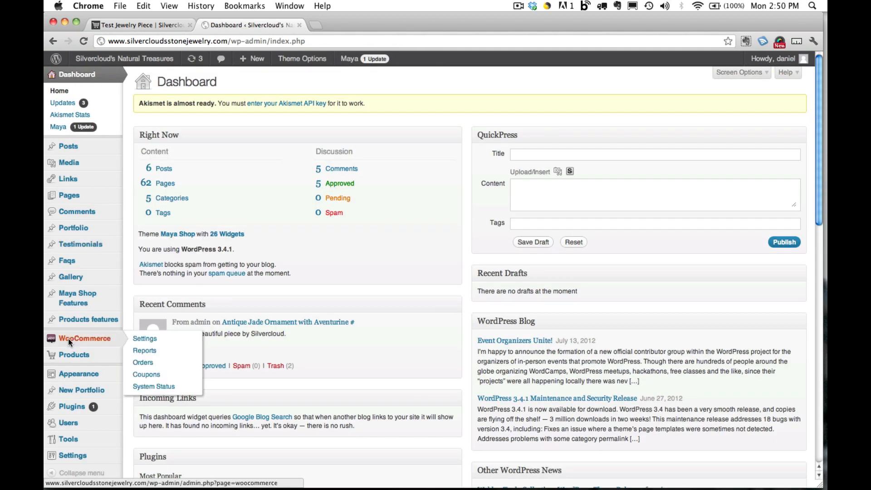
{"action": "mouse_move", "coordinate": [68, 356]}
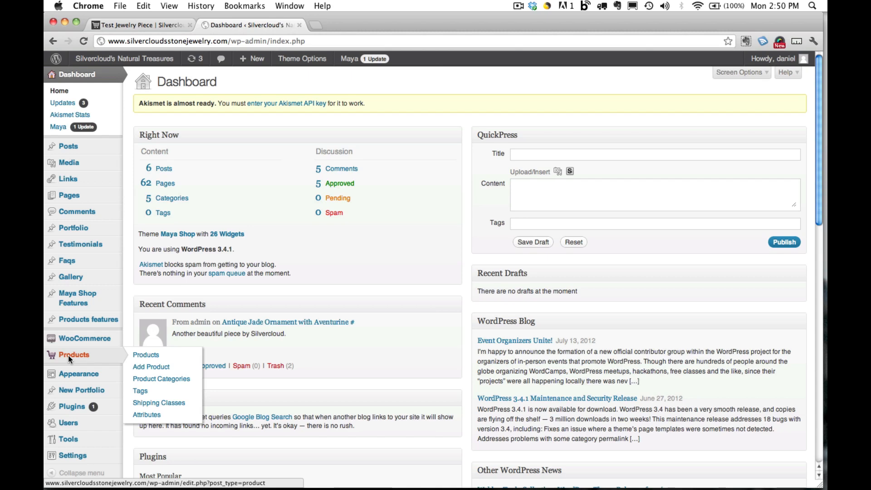
{"action": "left_click", "coordinate": [141, 356]}
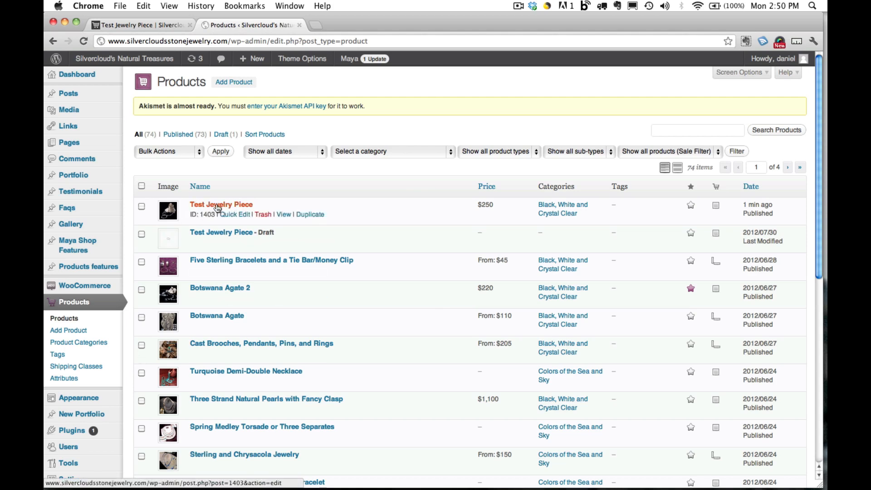
{"action": "left_click", "coordinate": [264, 214]}
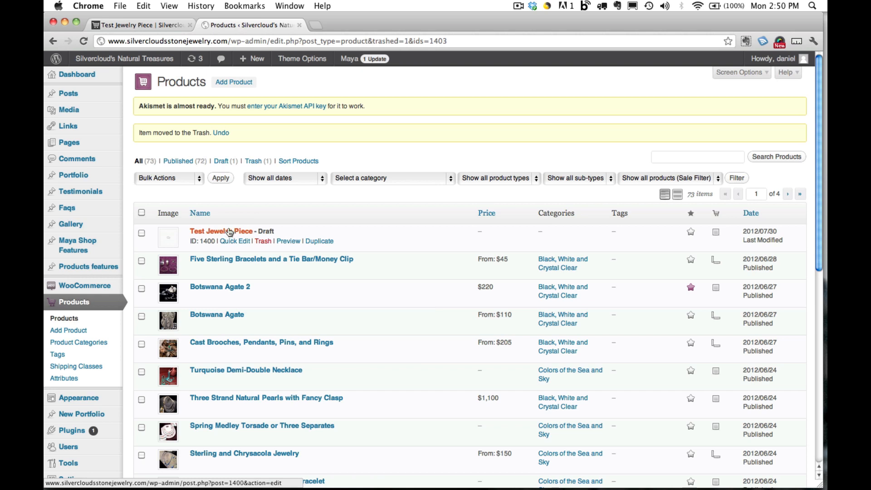
{"action": "left_click", "coordinate": [263, 241]}
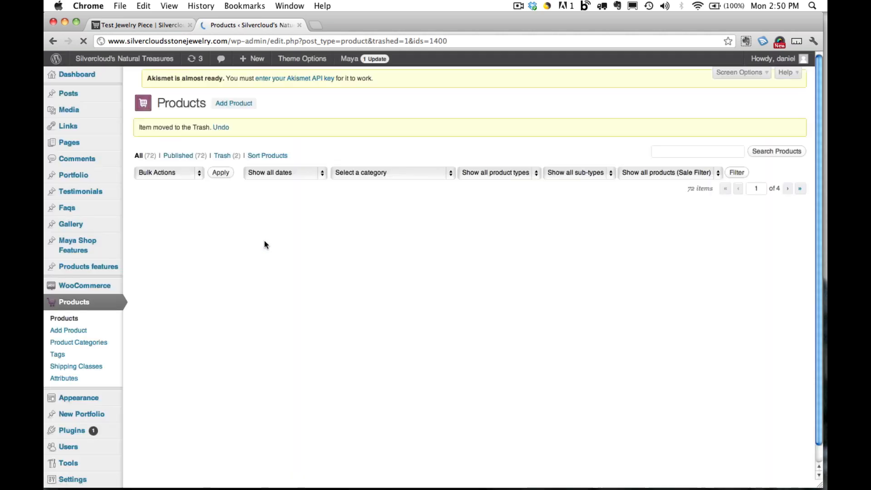